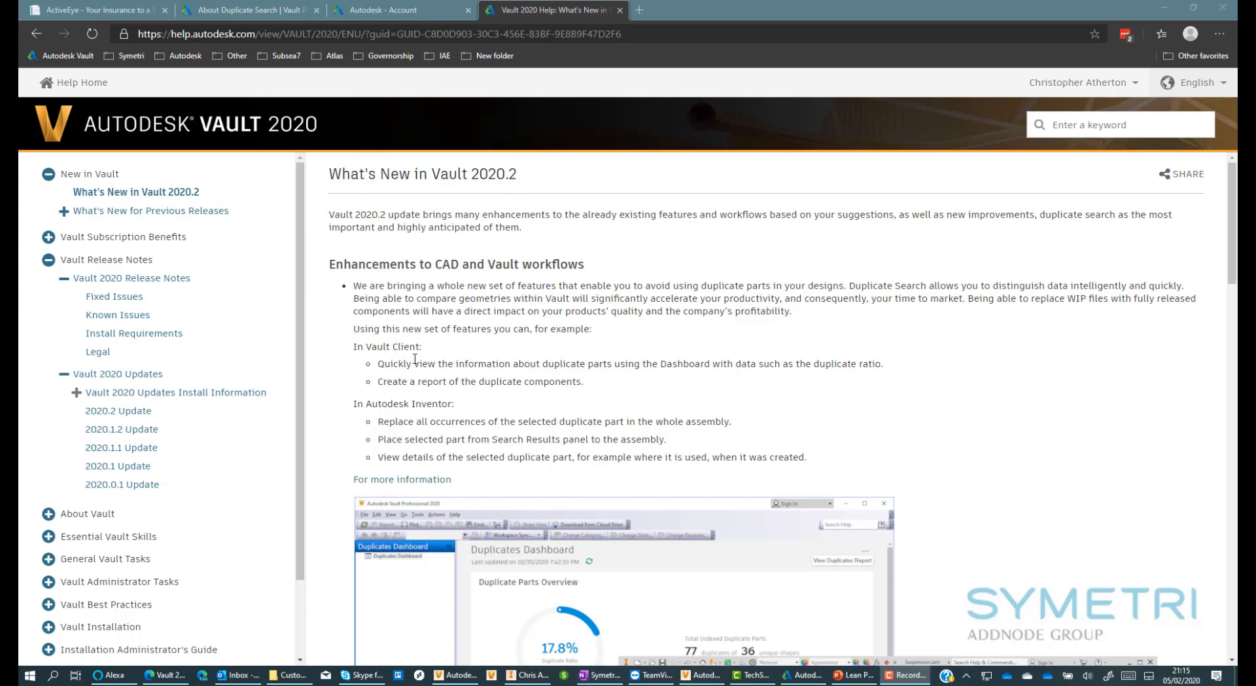
- Review the What's New in Vault 2020.2 page, from the CAD workflow enhancements to the General Enhancements and the new 'Folder path' property
left_click(497, 283)
scroll(506, 282, "down", 15)
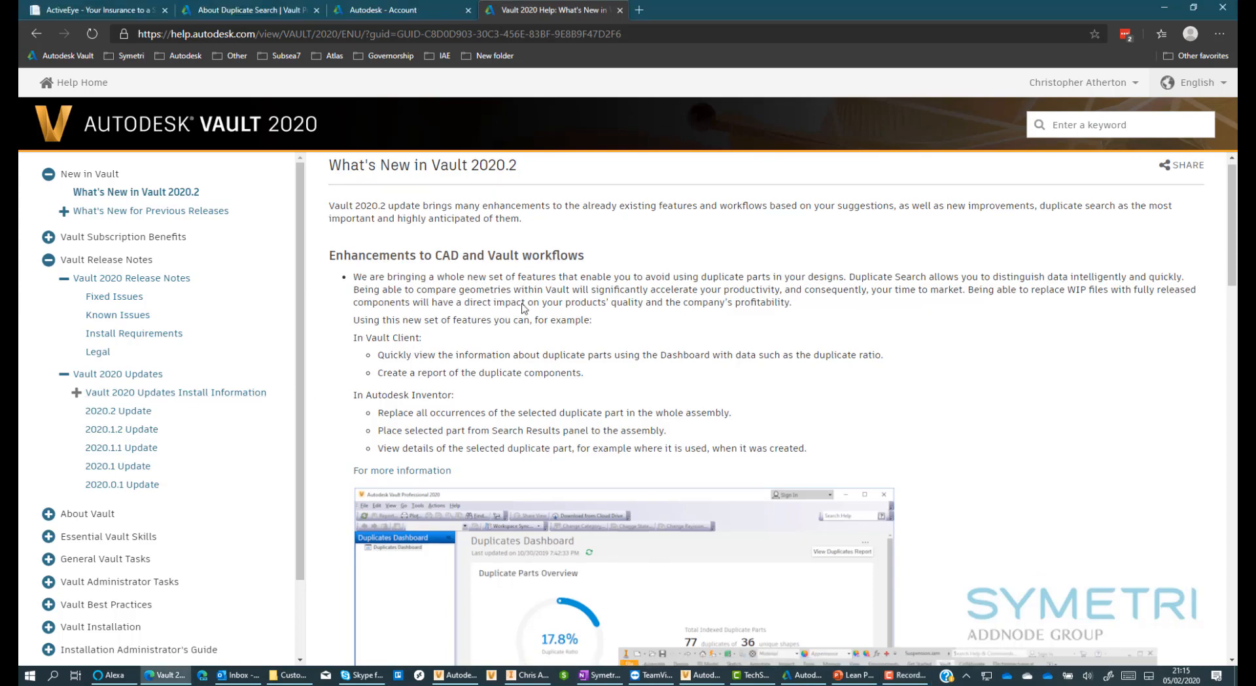
scroll(561, 372, "down", 10)
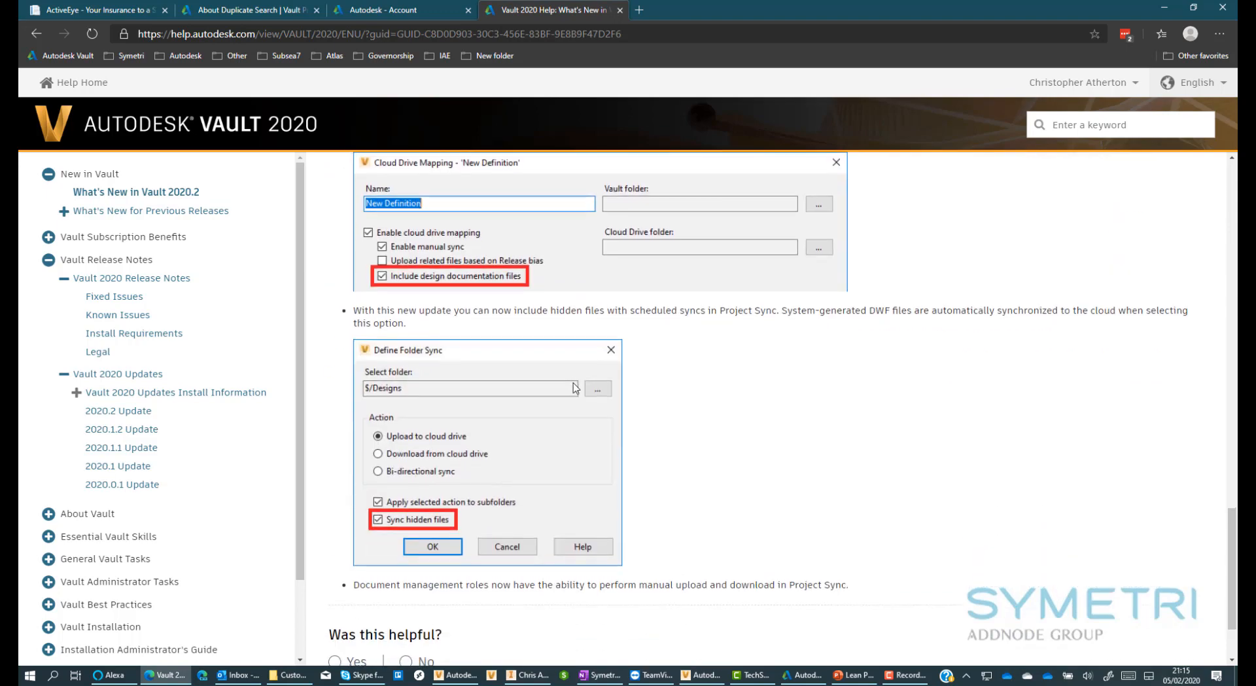
scroll(632, 369, "up", 15)
scroll(635, 367, "up", 12)
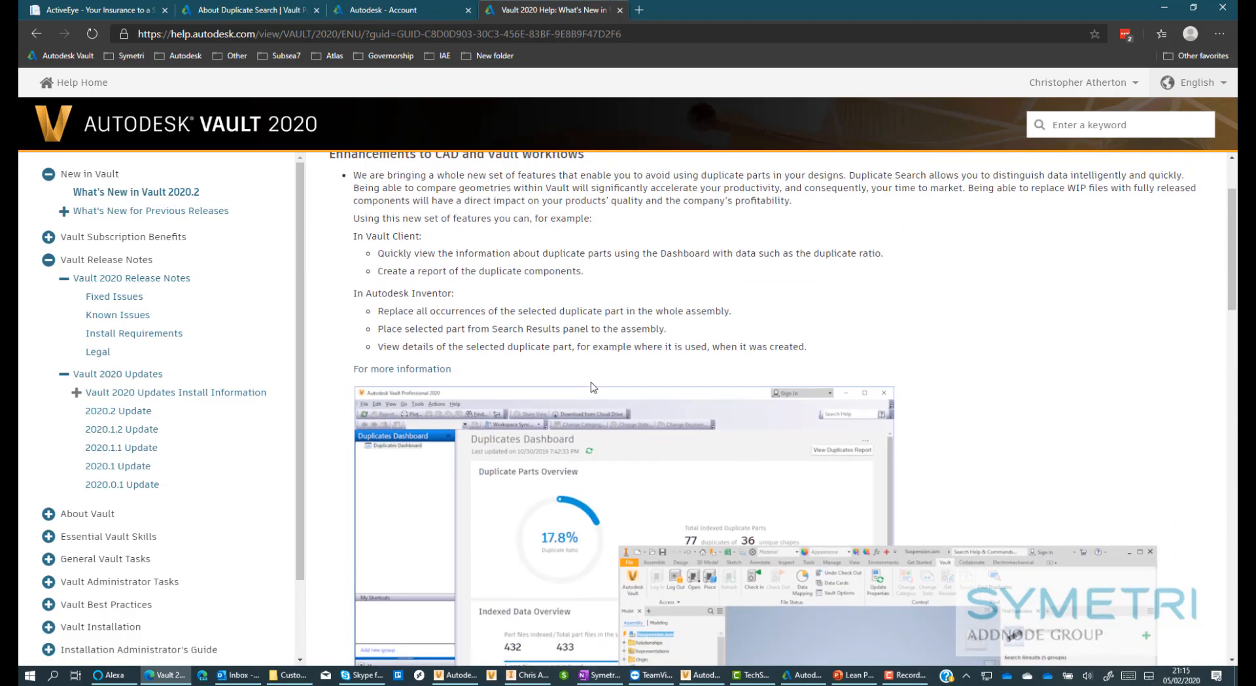
scroll(481, 303, "down", 10)
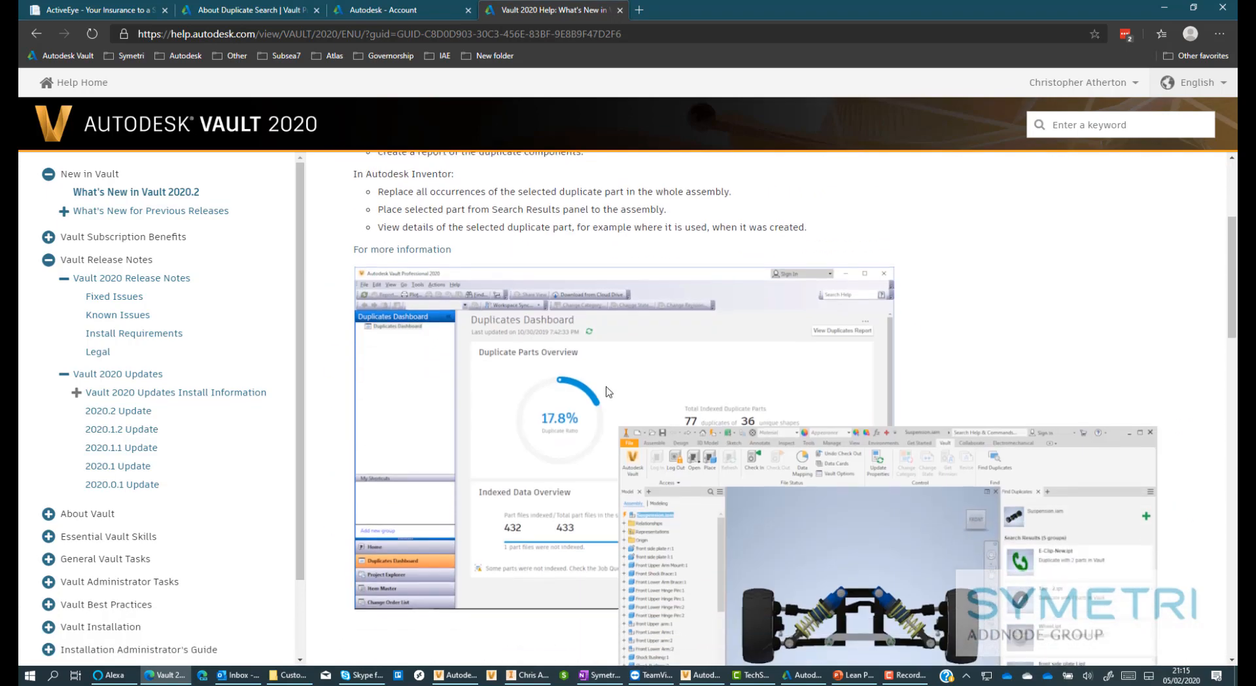
scroll(585, 432, "down", 3)
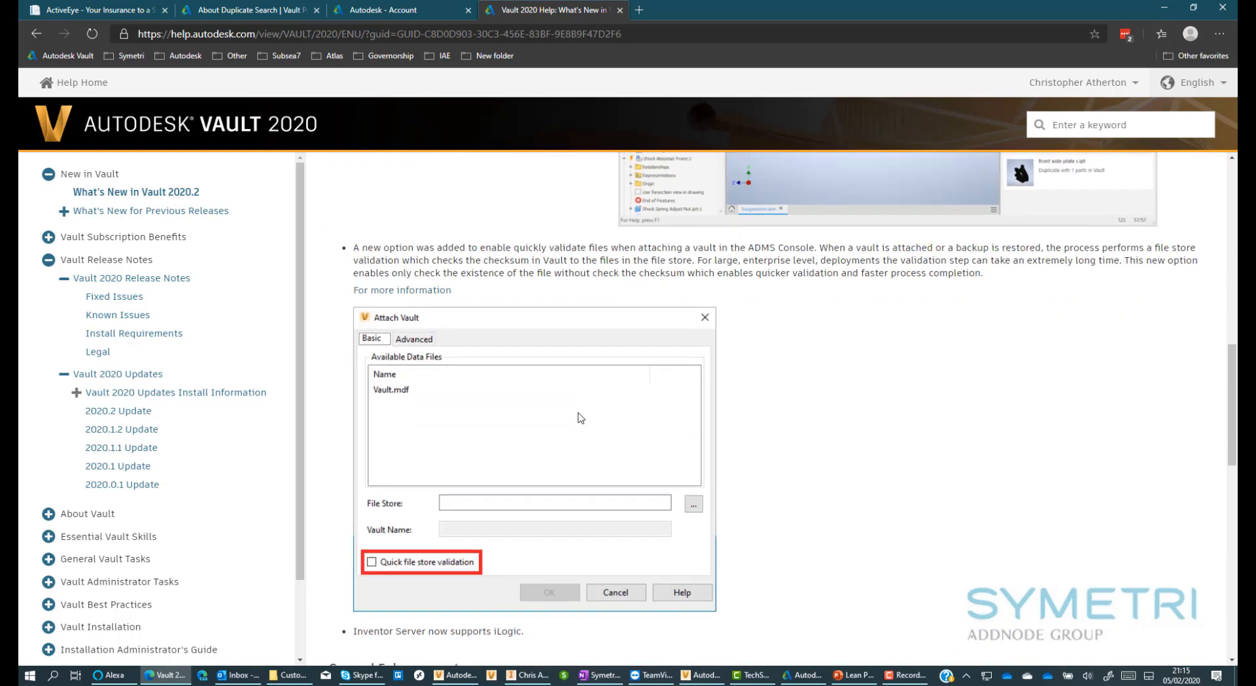
scroll(751, 425, "down", 2)
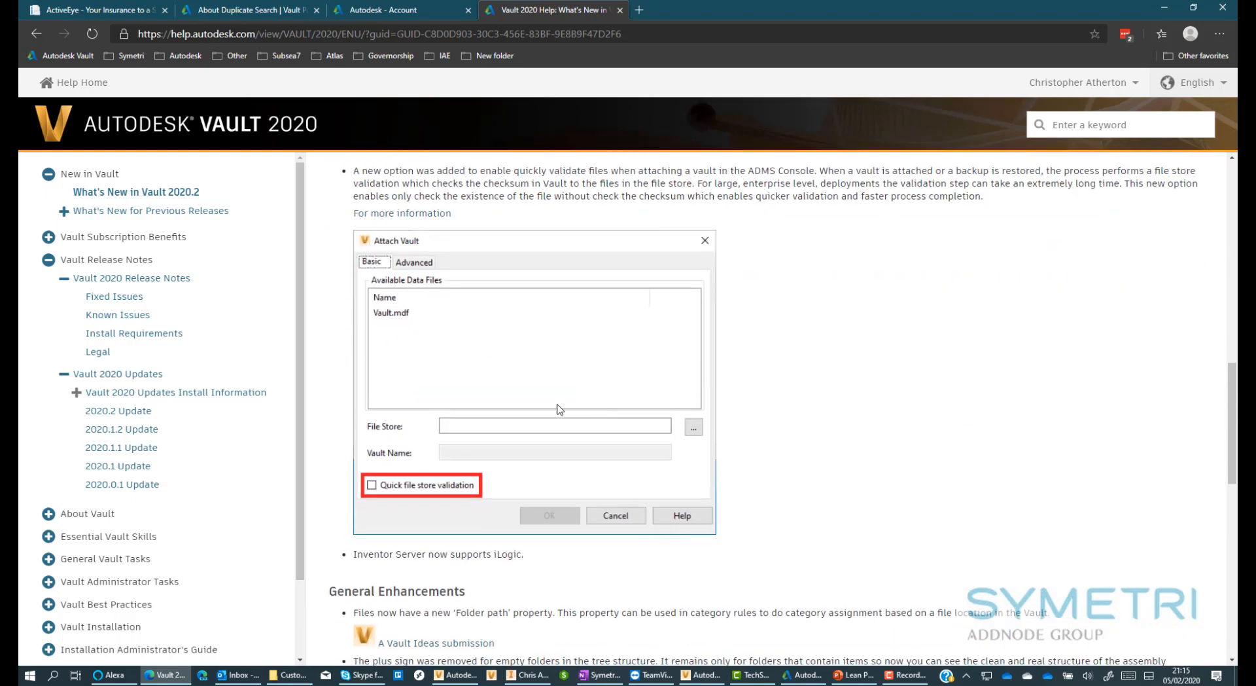
scroll(630, 413, "down", 6)
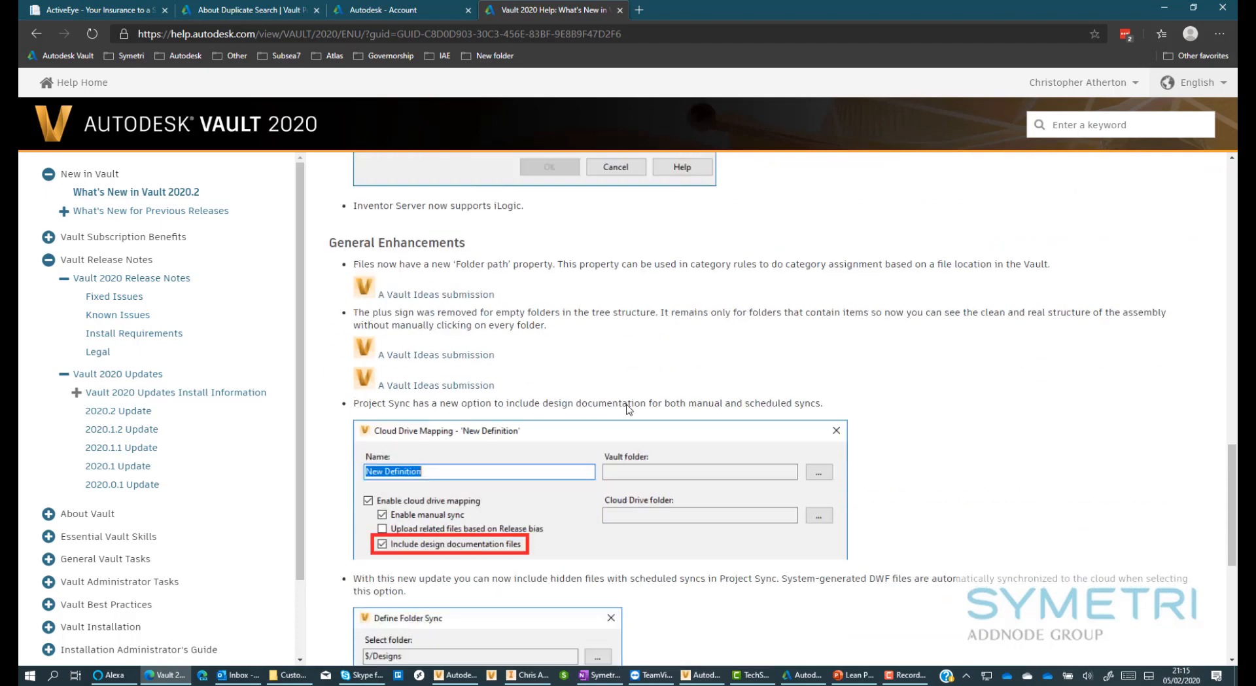
scroll(471, 528, "down", 3)
scroll(419, 491, "up", 8)
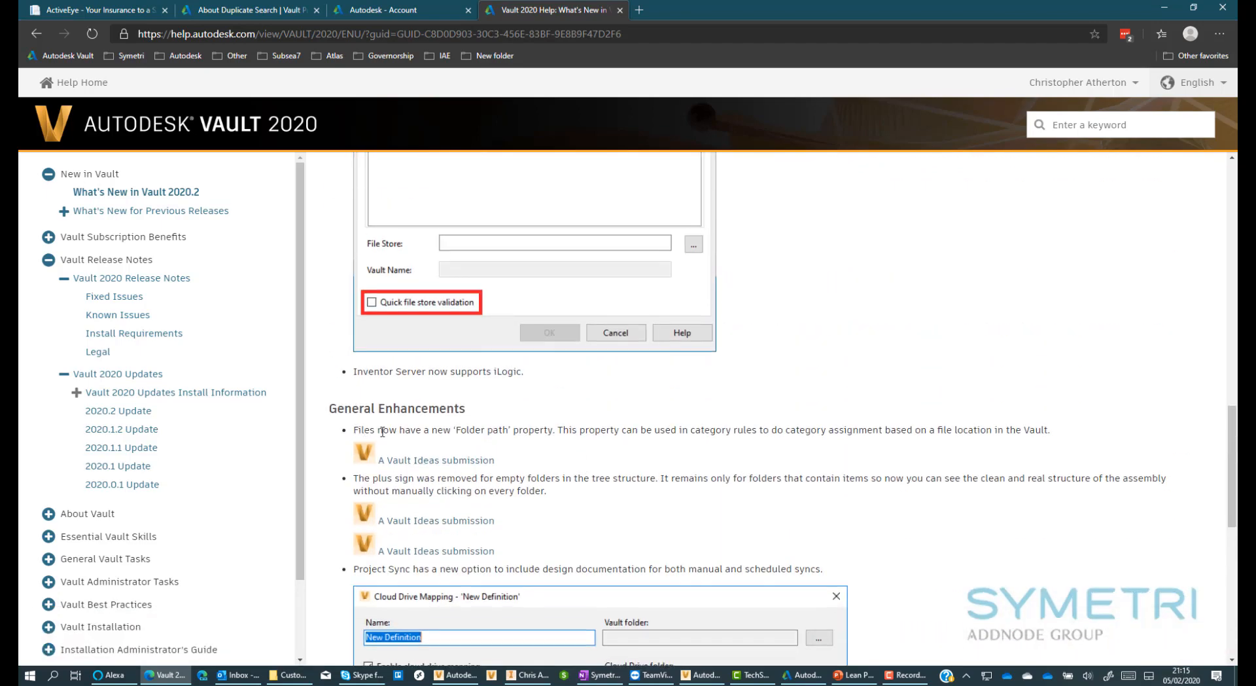
mouse_move(358, 430)
left_mouse_down()
mouse_move(1054, 429)
mouse_move(342, 432)
left_mouse_up()
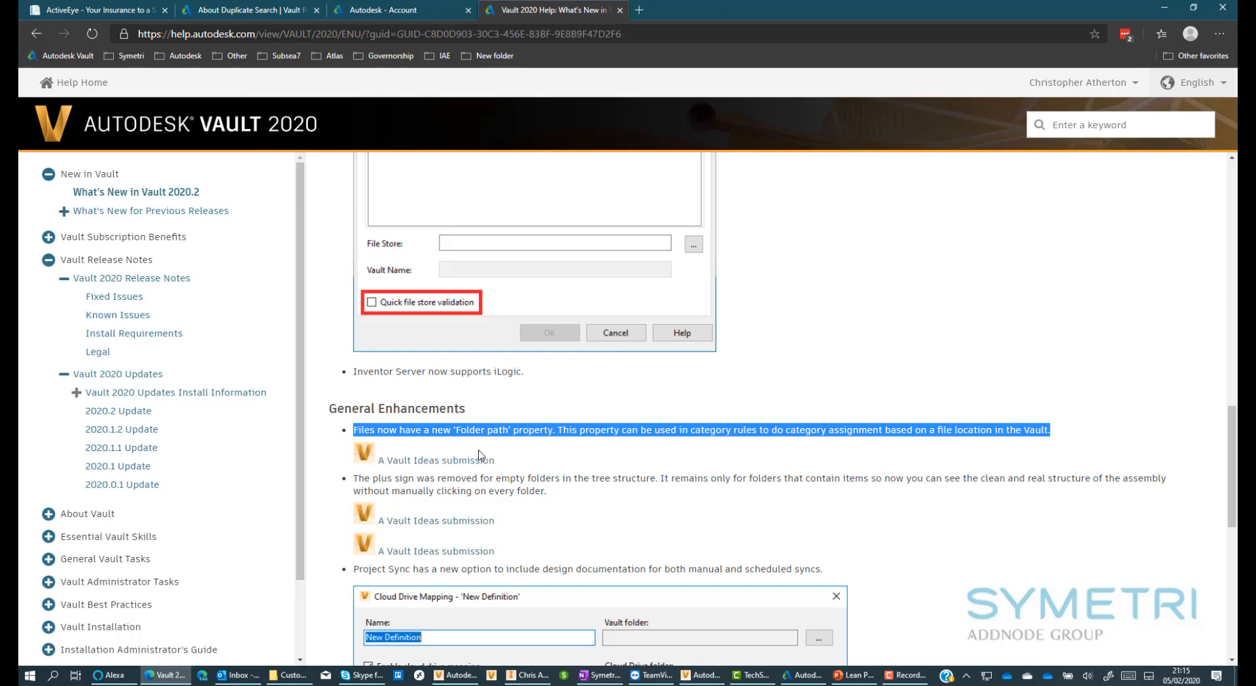
scroll(508, 346, "up", 12)
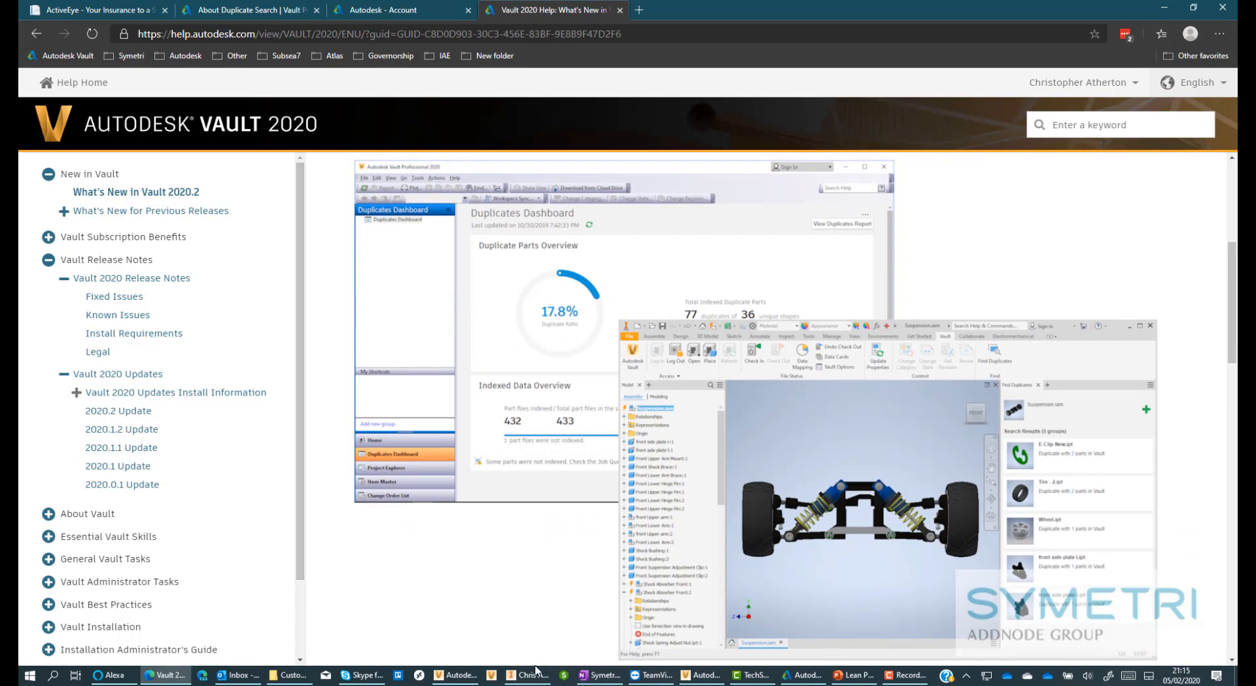
- Switch to Inventor with Hydraulic cylinder reaction weld assy.iam and collapse all expanded components in its model tree
mouse_move(530, 678)
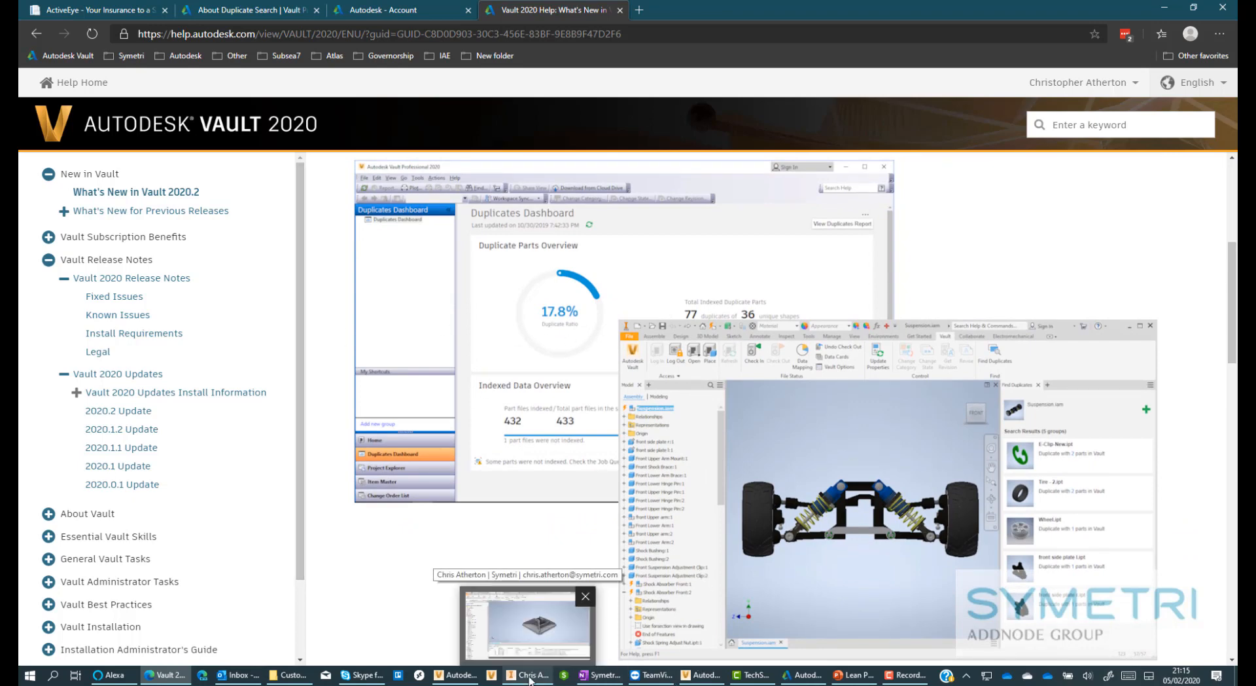
left_click(530, 680)
middle_click_drag(606, 261, 439, 240)
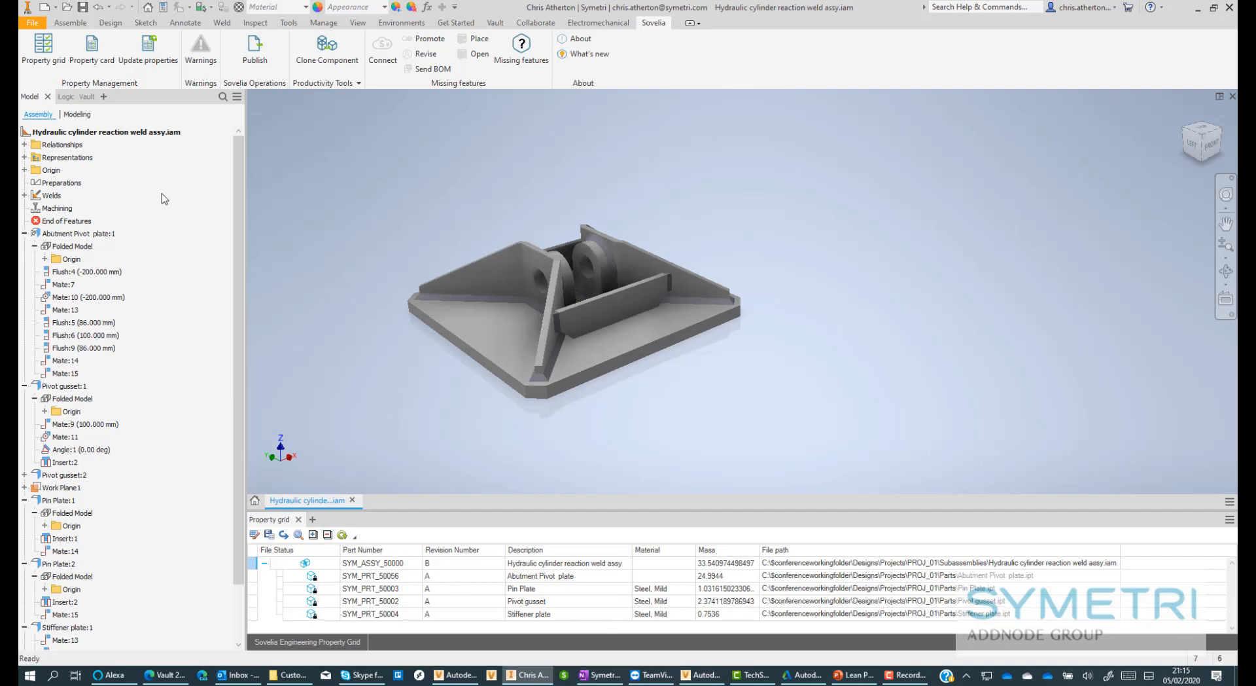
left_click(24, 234)
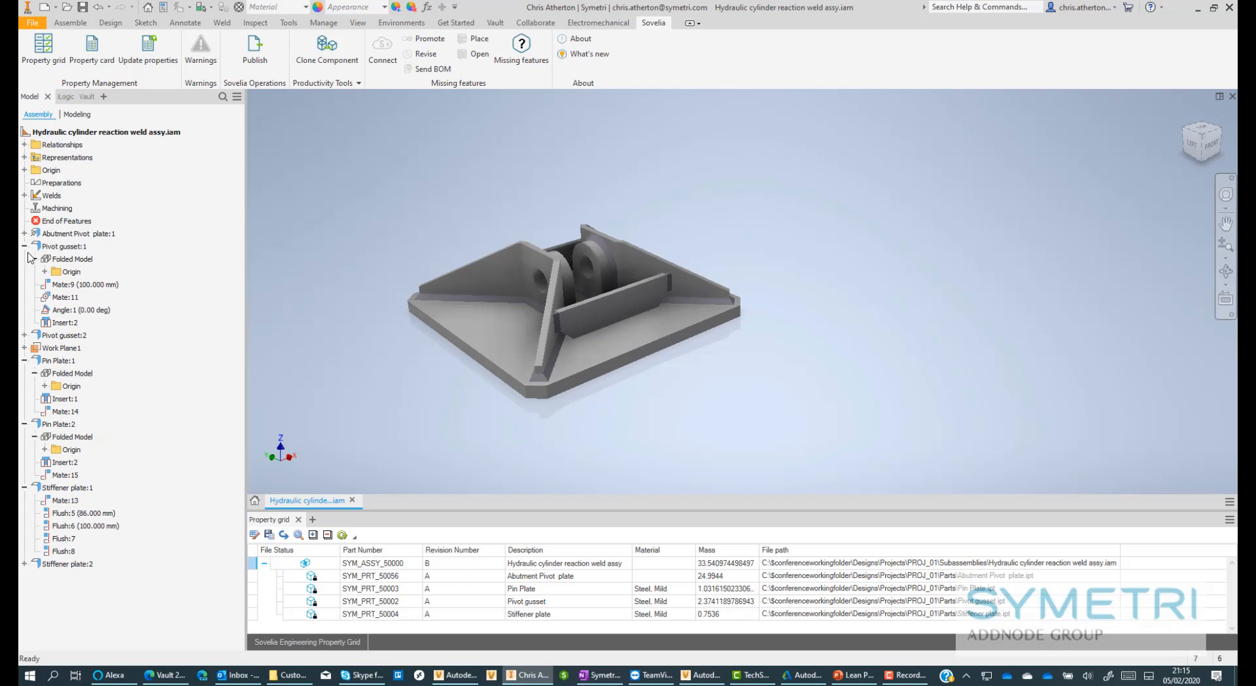
left_click(25, 246)
left_click(24, 284)
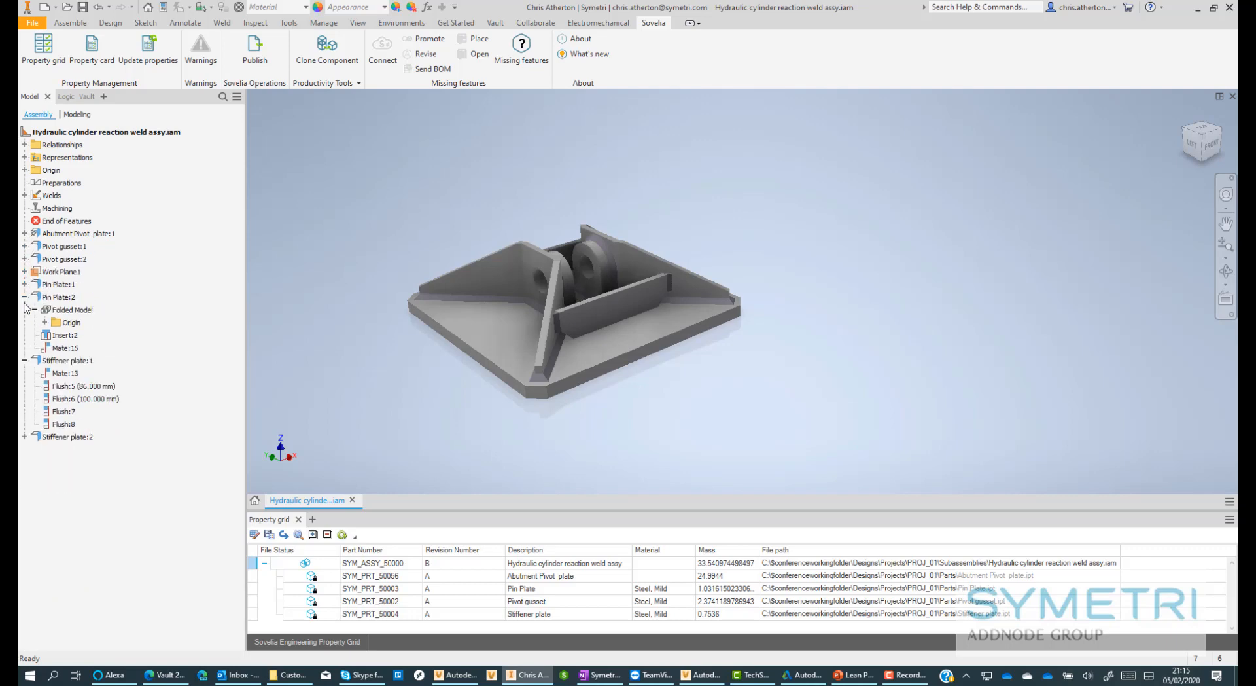
left_click(24, 297)
left_click(24, 310)
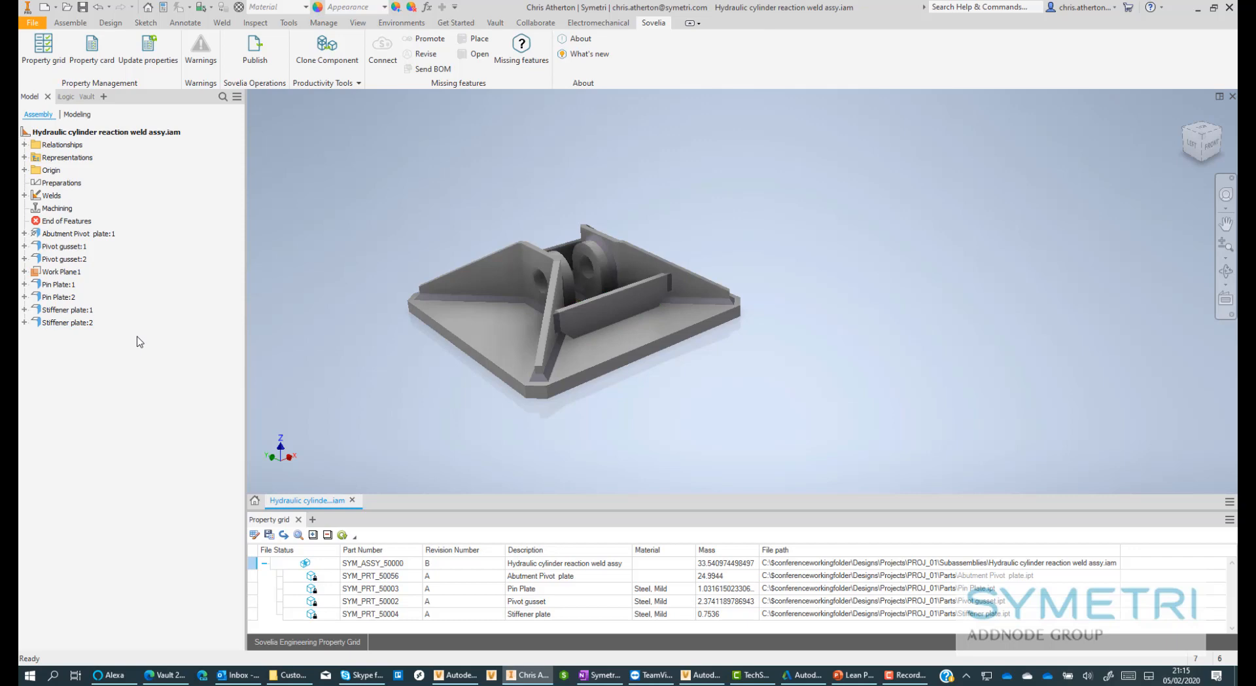
left_click(125, 132)
left_click(71, 23)
left_click(36, 68)
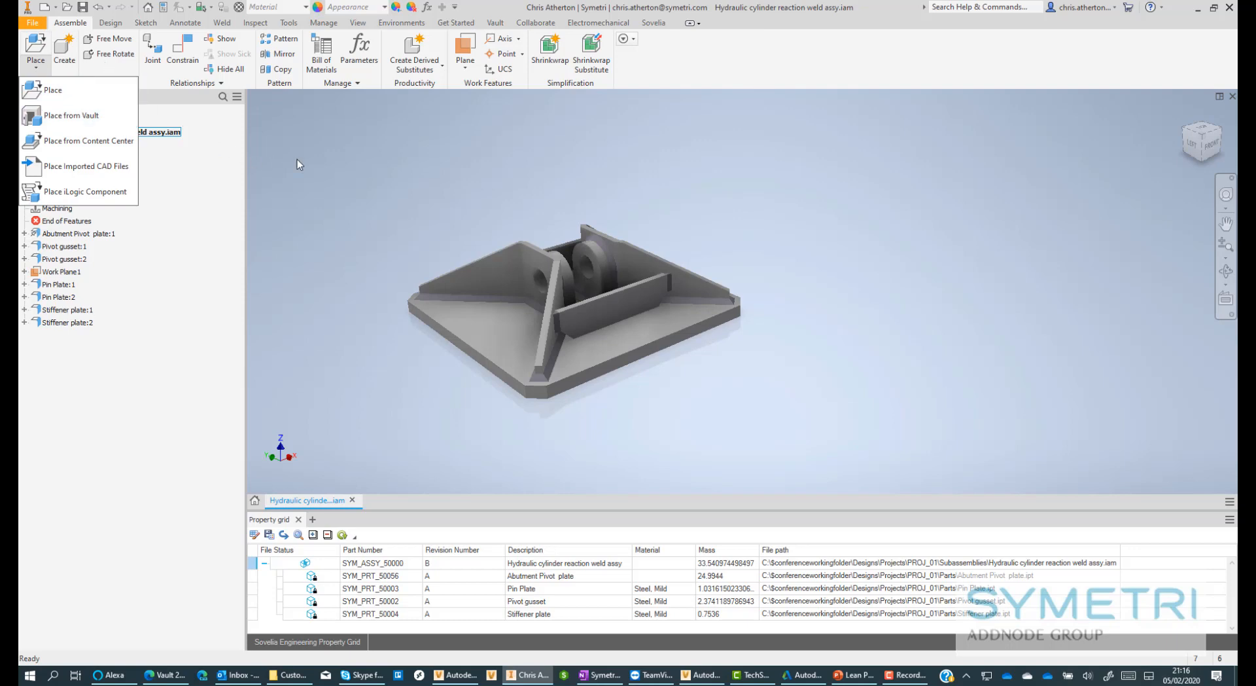
left_click(108, 83)
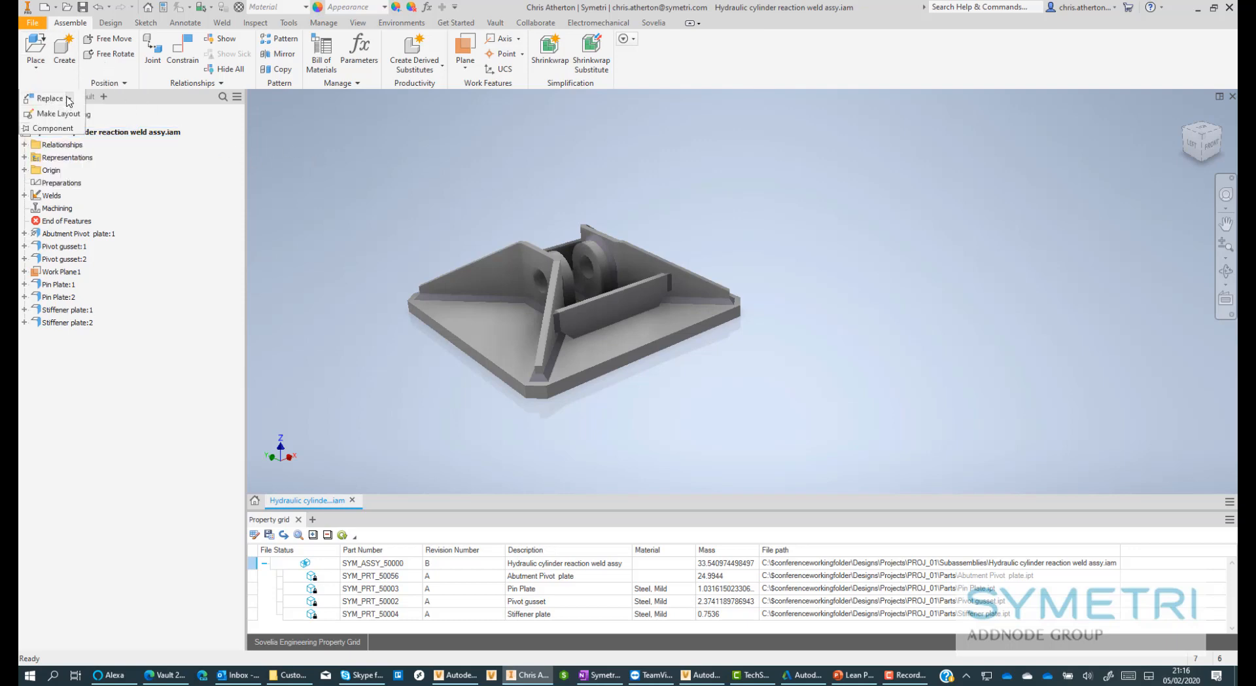
left_click(63, 258)
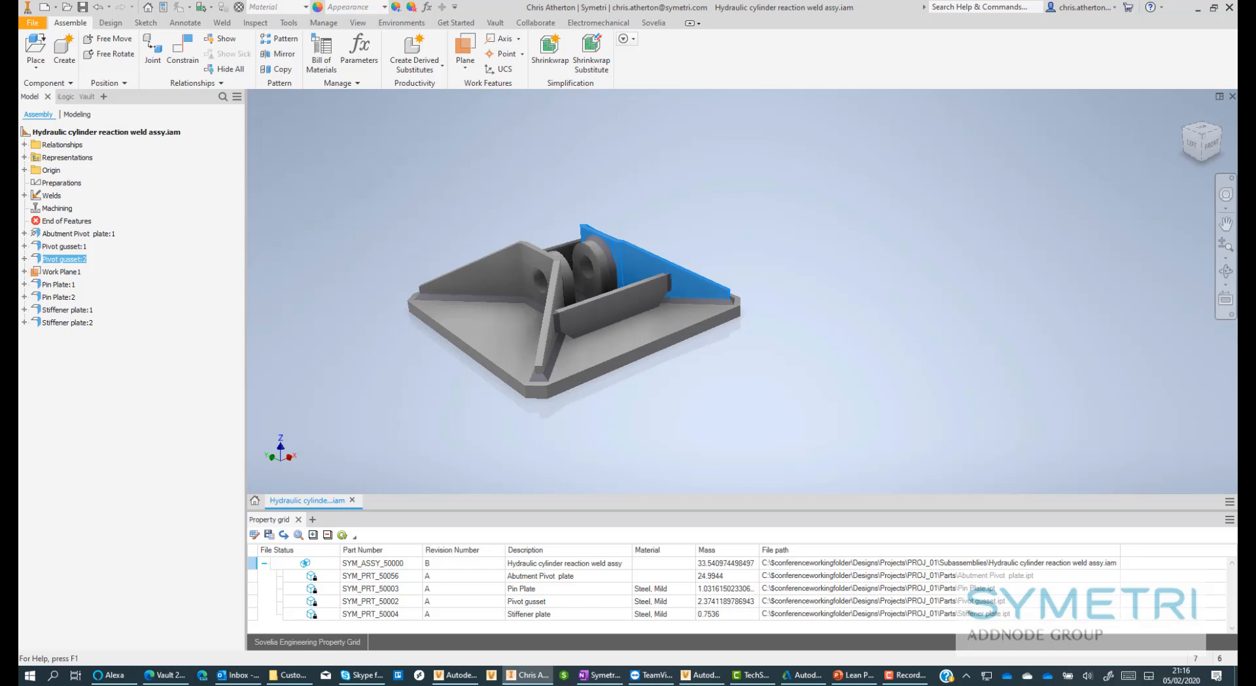
key("Escape")
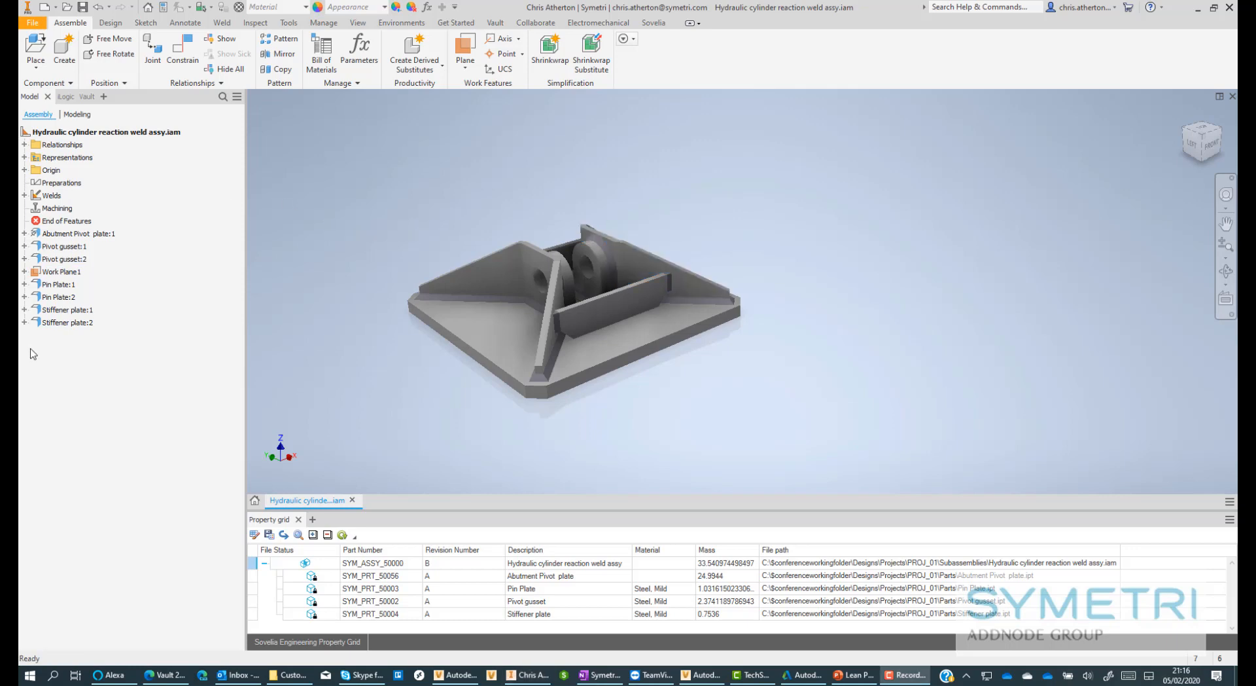
left_click(284, 323)
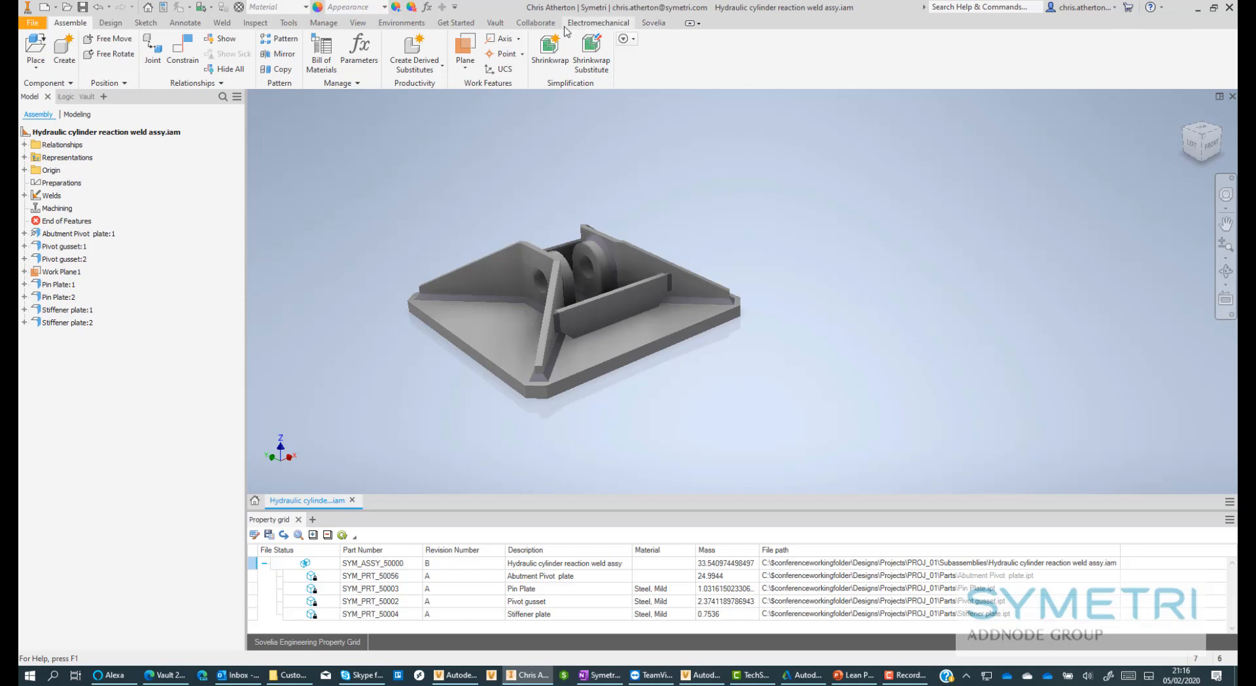
- Find Vault duplicates for Hydraulic cylinder reaction weld assy.iam, including released parts but not Content Center parts, and open the Stiffener plate.ipt group
left_click(496, 22)
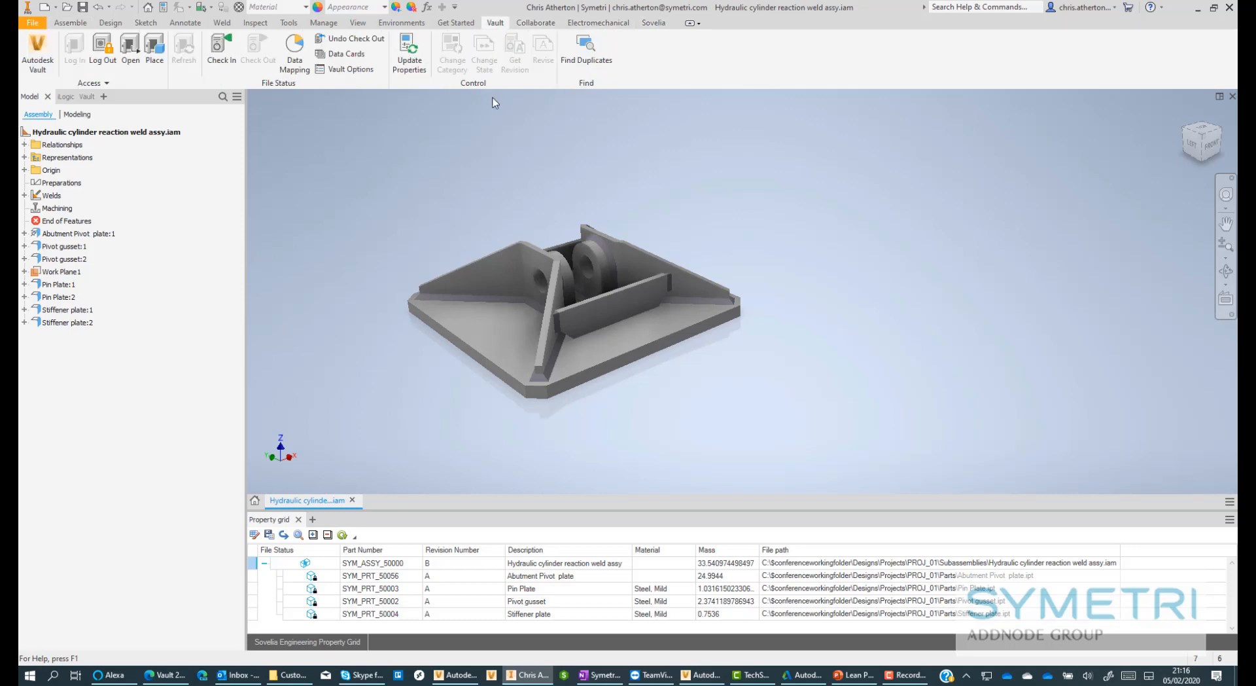
left_click(589, 53)
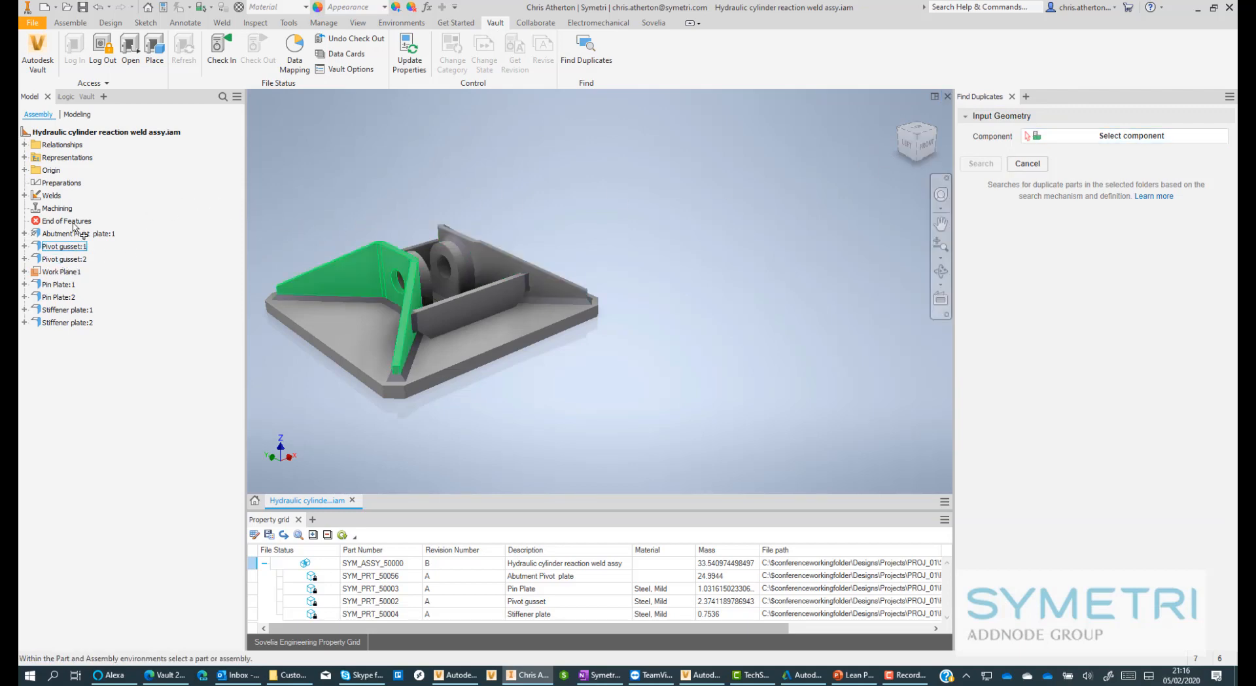
left_click(85, 133)
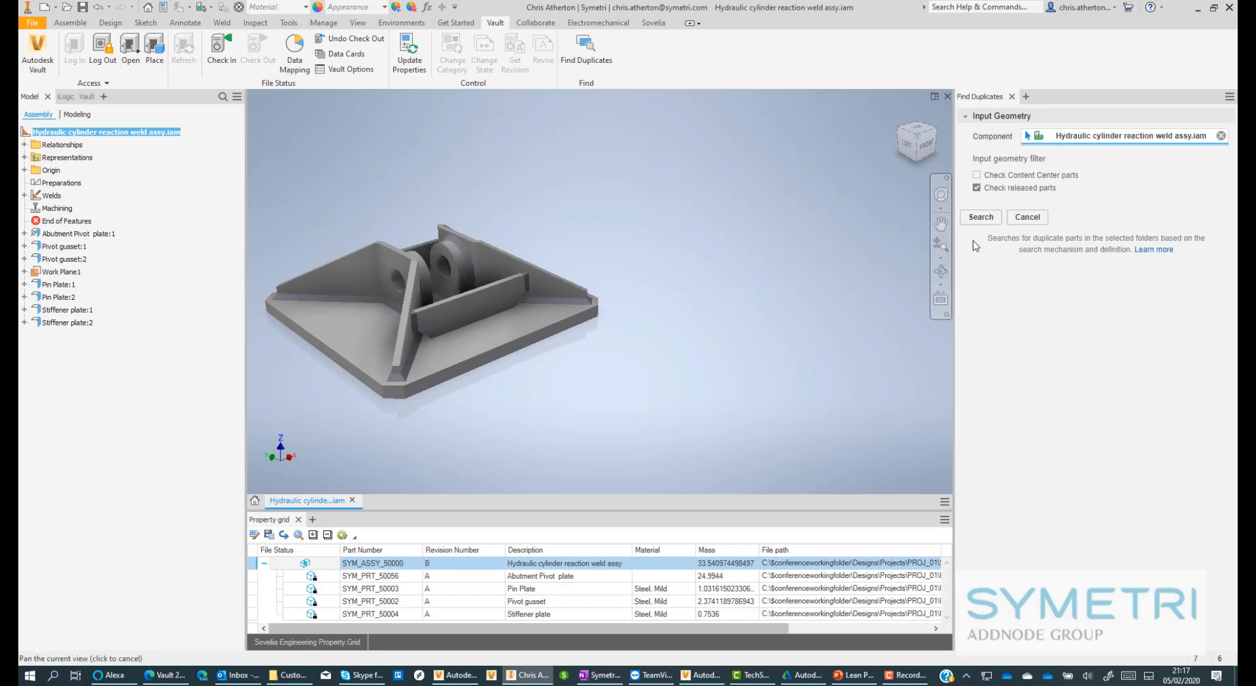
left_click(977, 175)
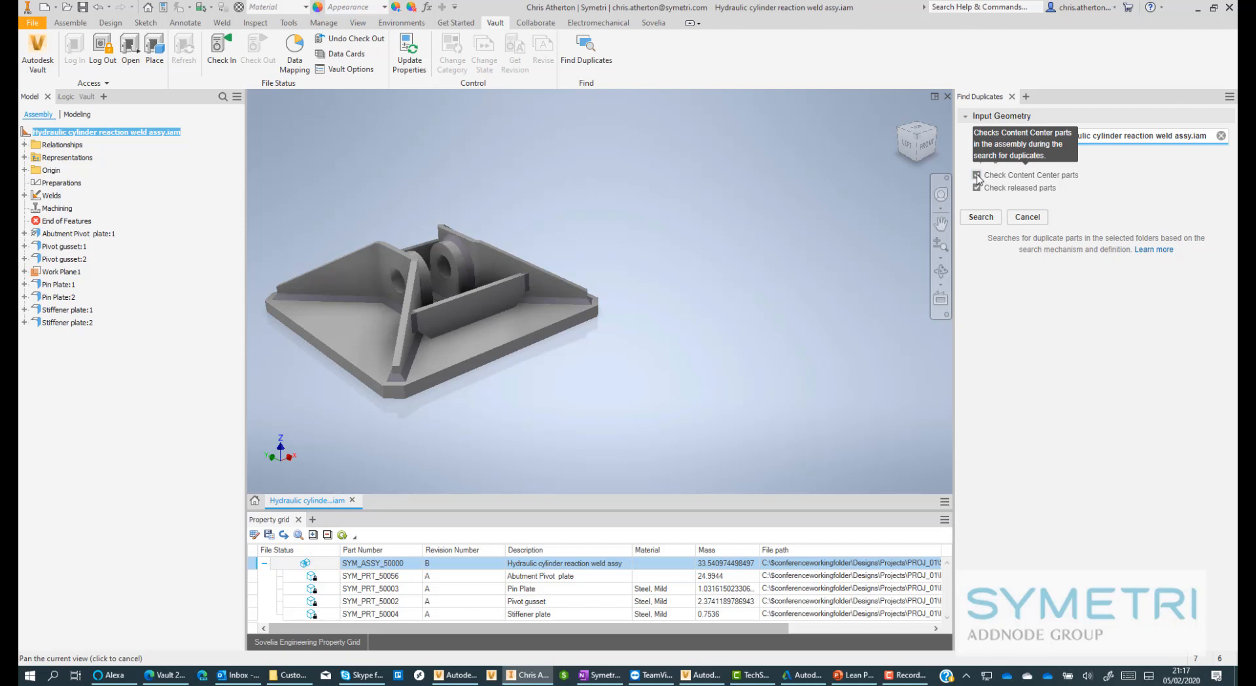
left_click(977, 176)
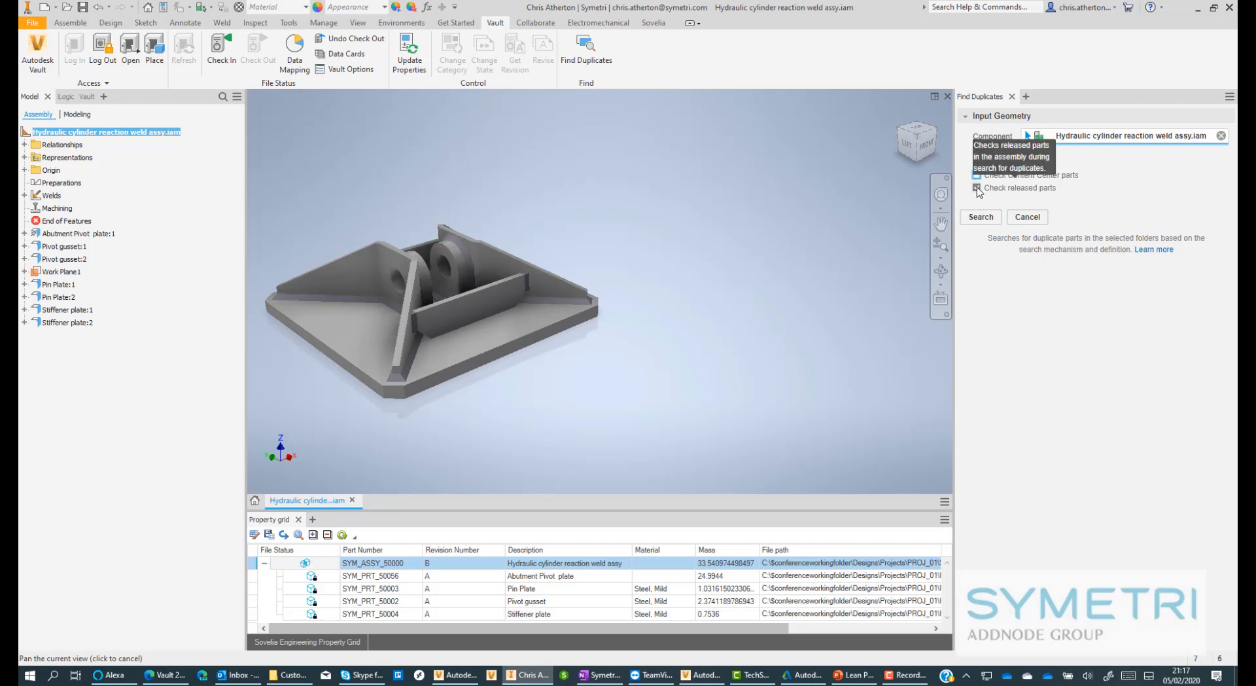
left_click(977, 188)
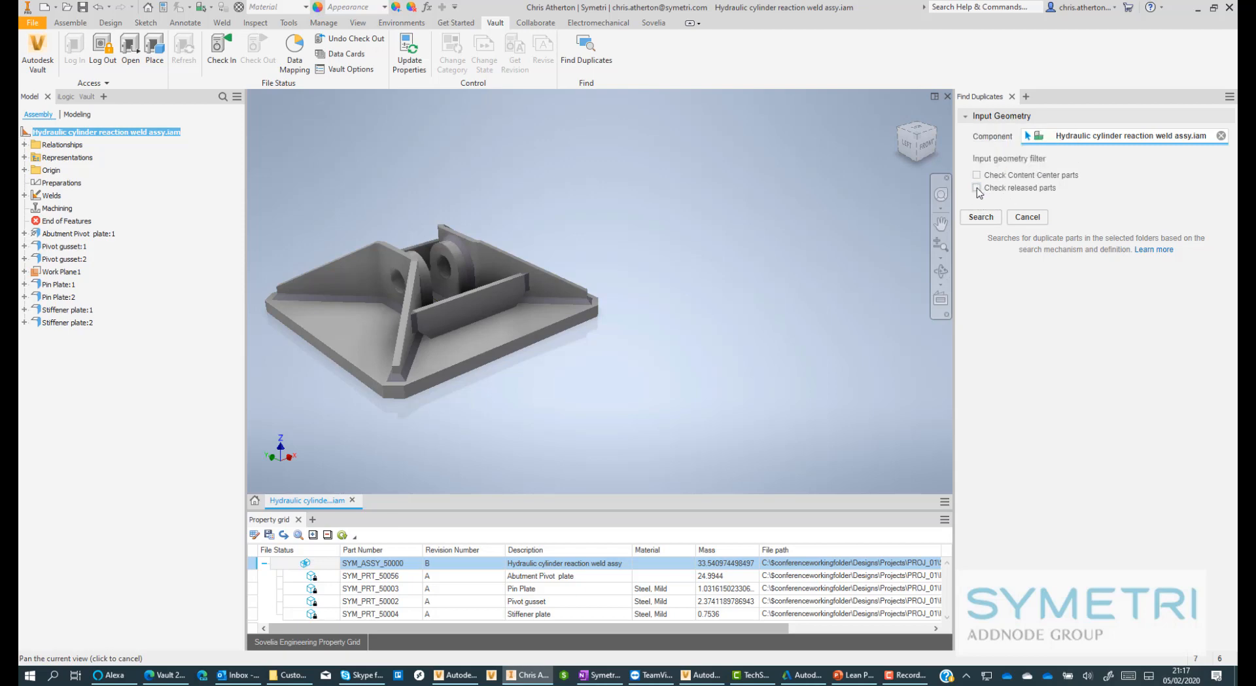
left_click(977, 189)
left_click(981, 218)
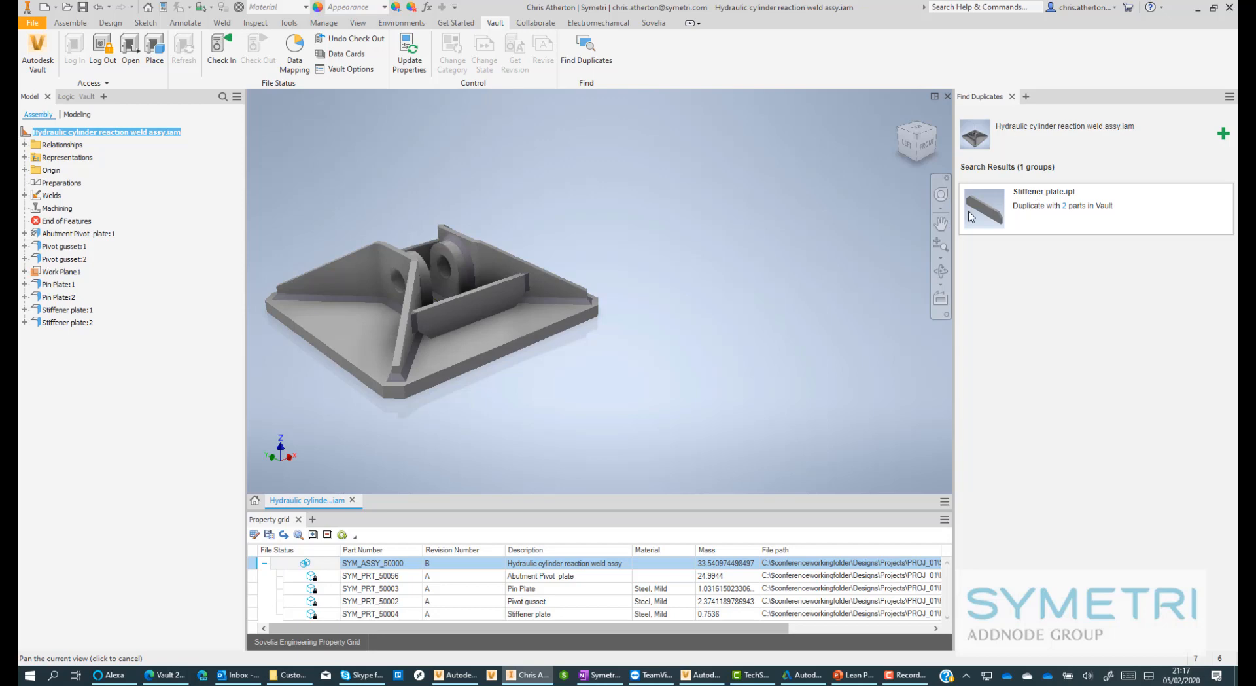
left_click(988, 219)
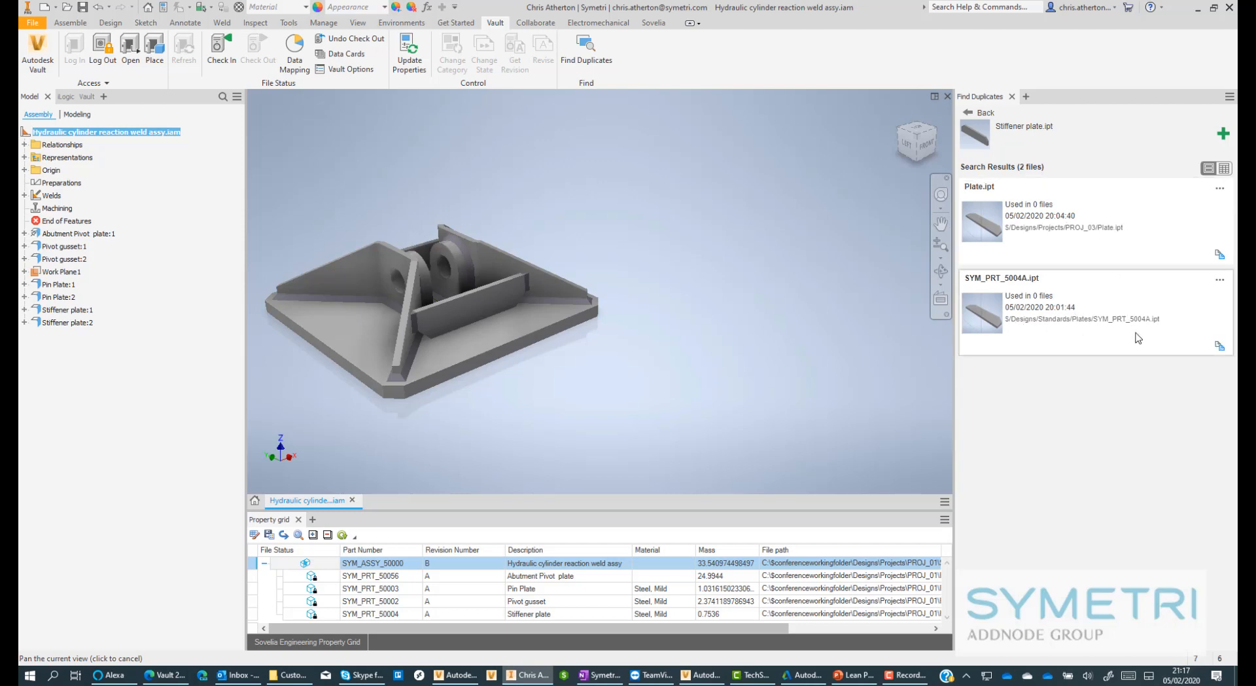
- Examine the where-used information and revision history of the duplicate SYM_PRT_5004A.ipt, closing its details when finished
left_click(1219, 283)
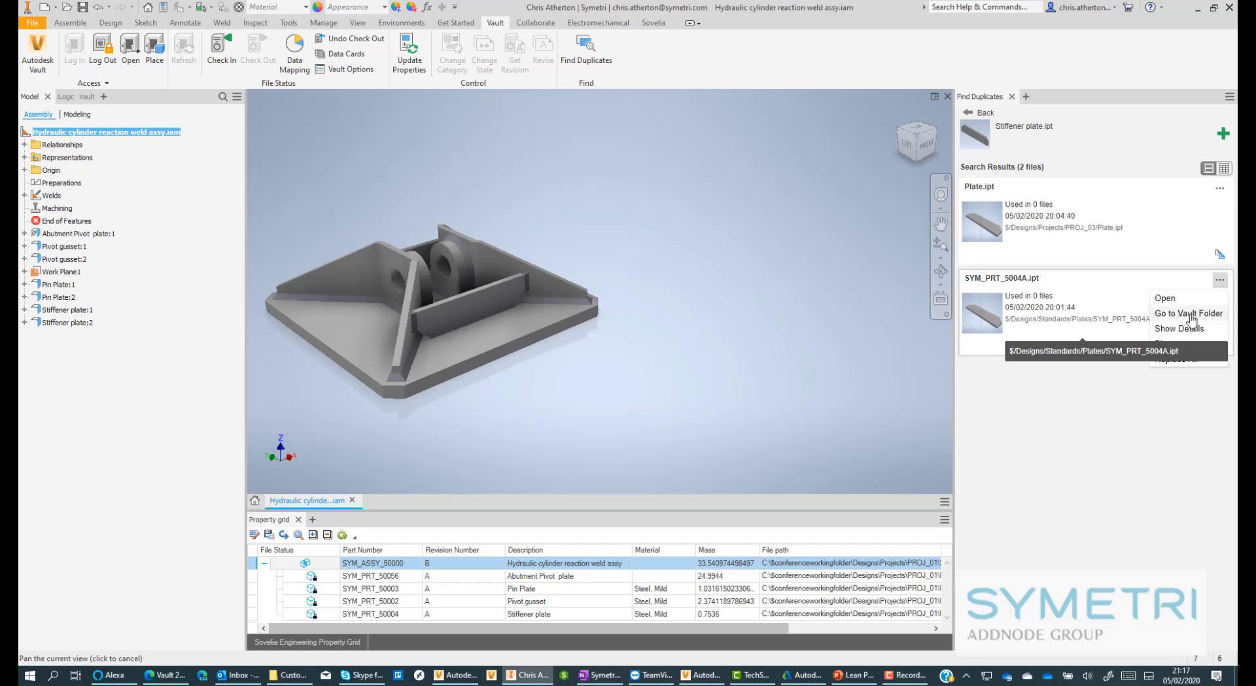
left_click(1190, 330)
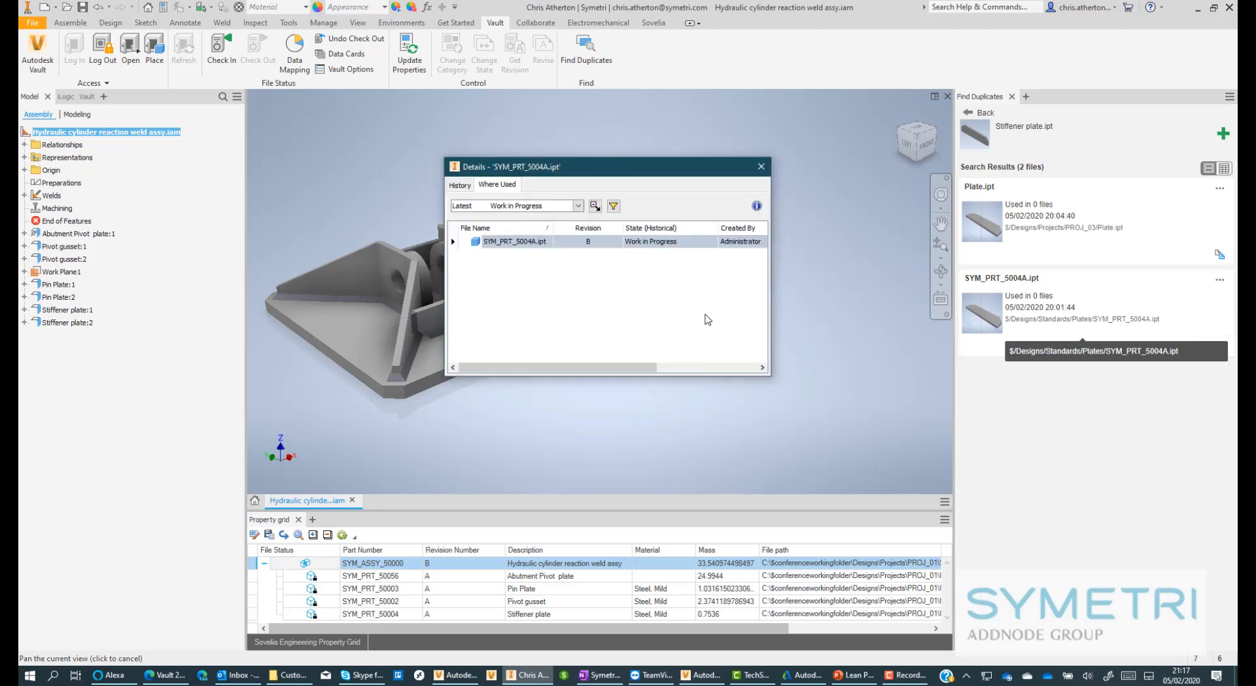
left_click(460, 186)
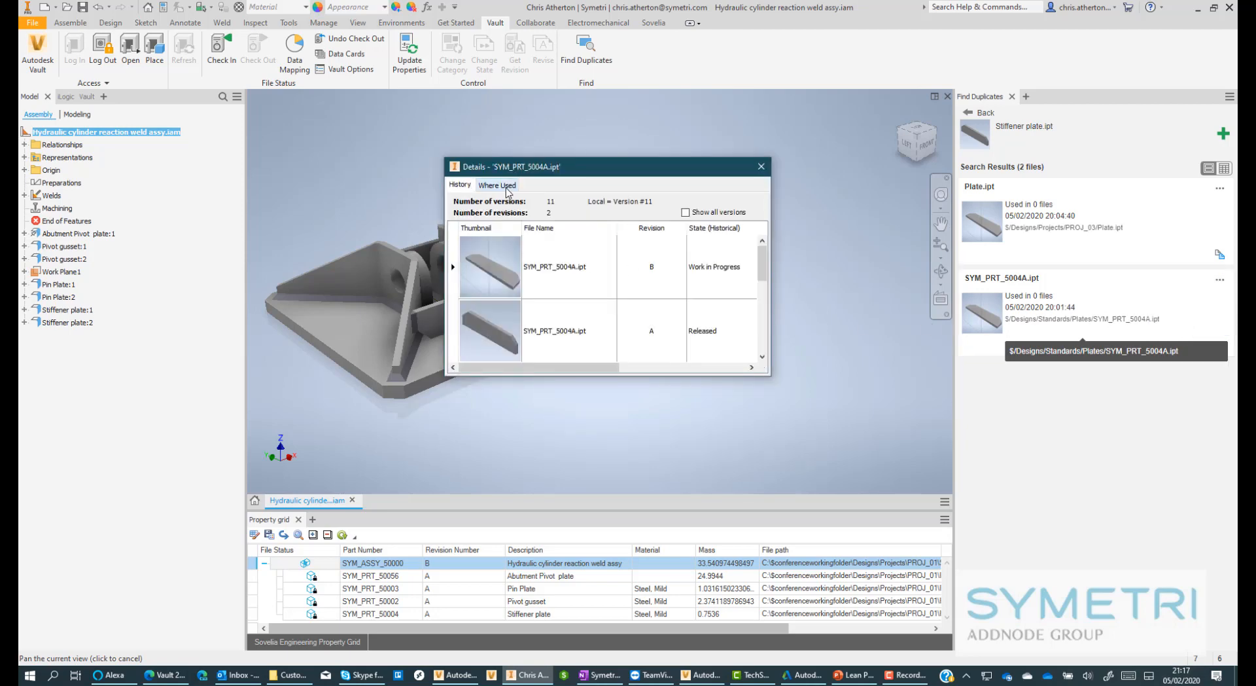
left_click(761, 168)
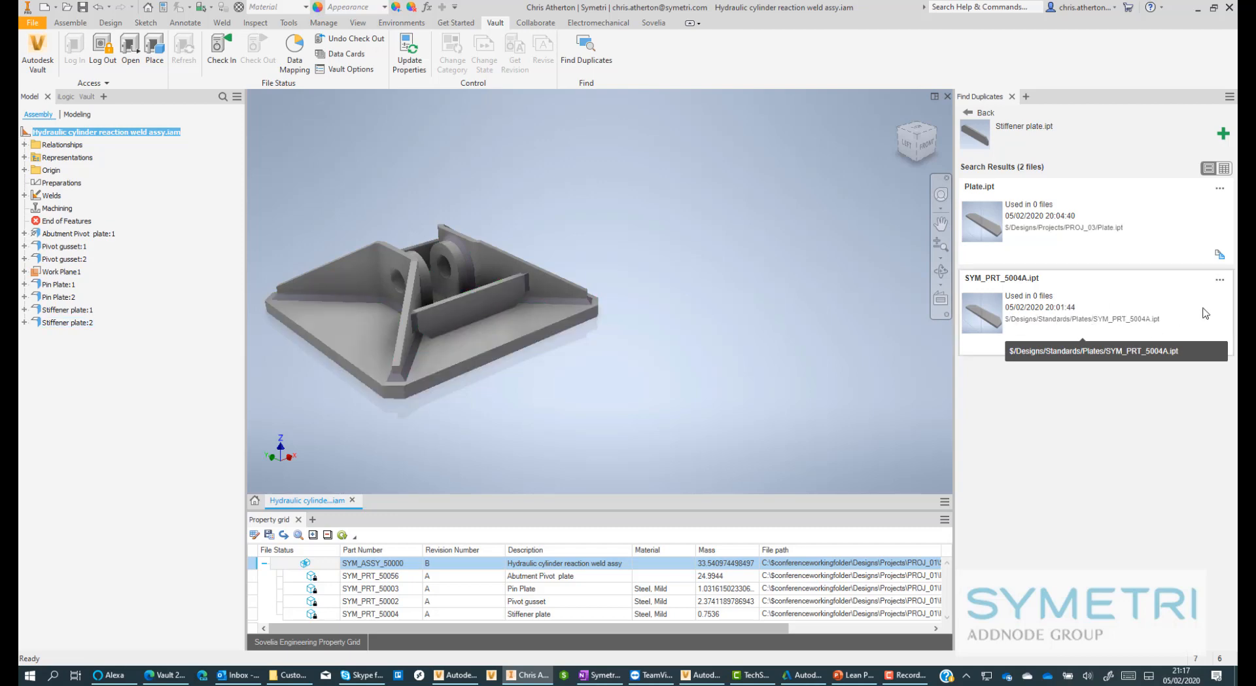
- Replace all occurrences of Stiffener plate.ipt in the assembly with the standard part SYM_PRT_5004A.ipt
left_click(1221, 282)
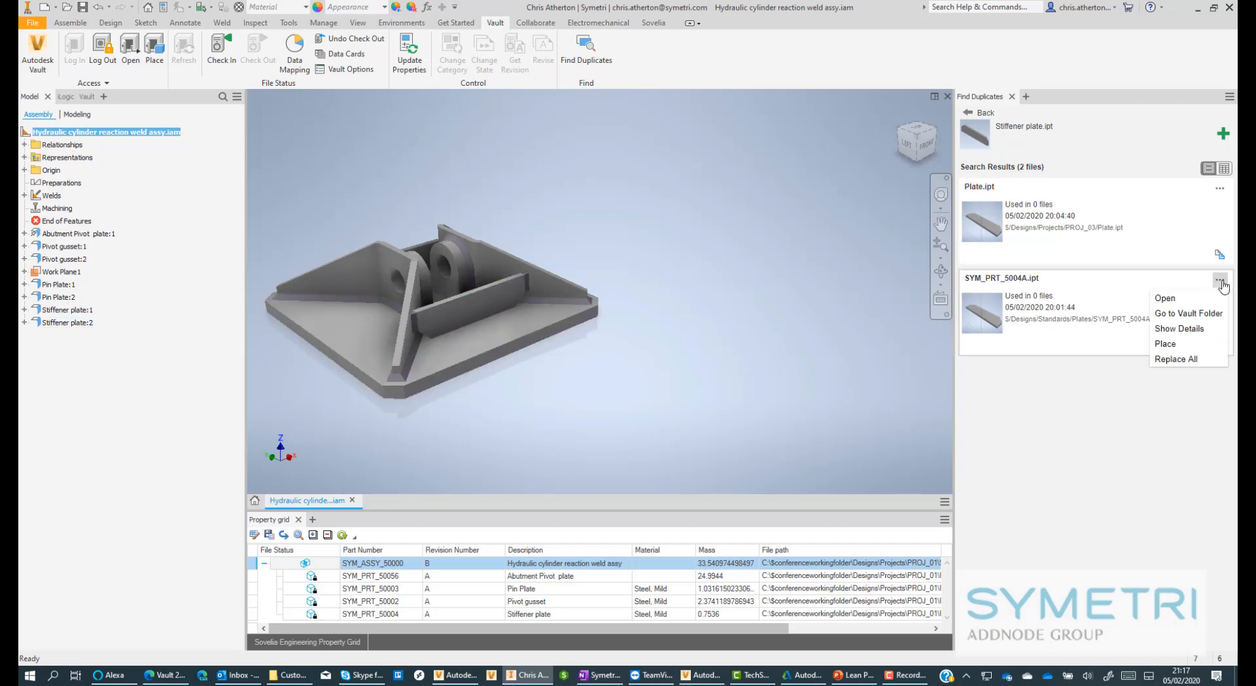
left_click(1189, 360)
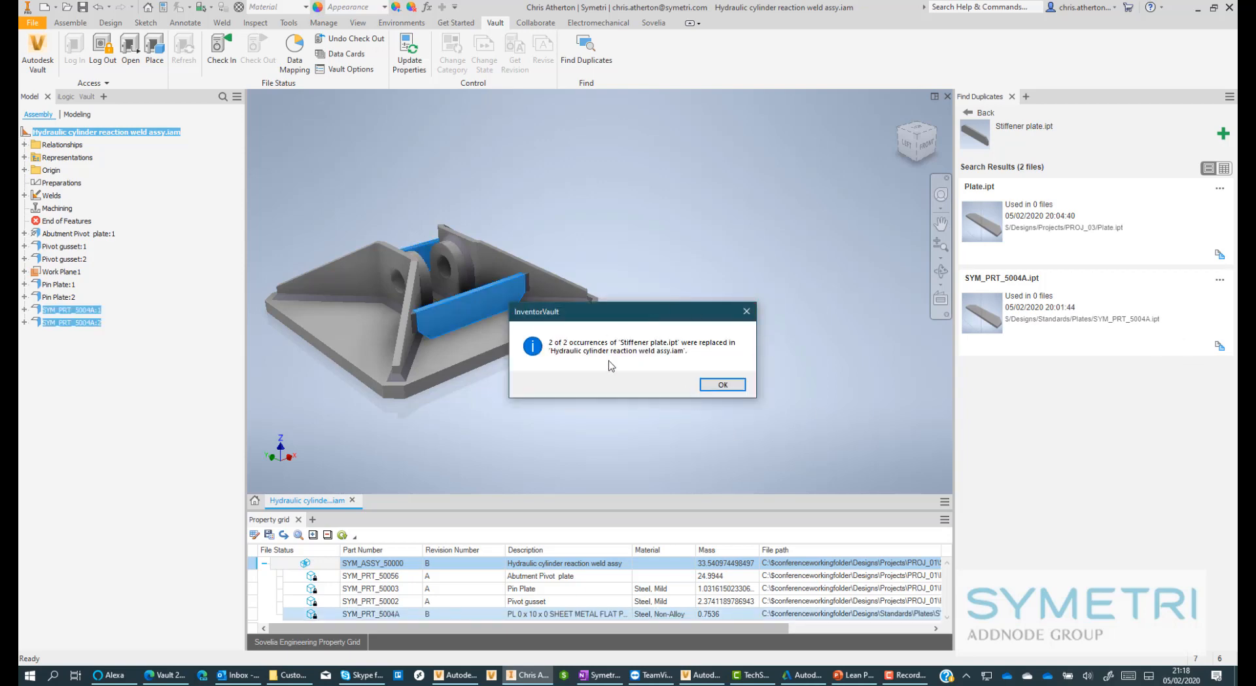
left_click(733, 389)
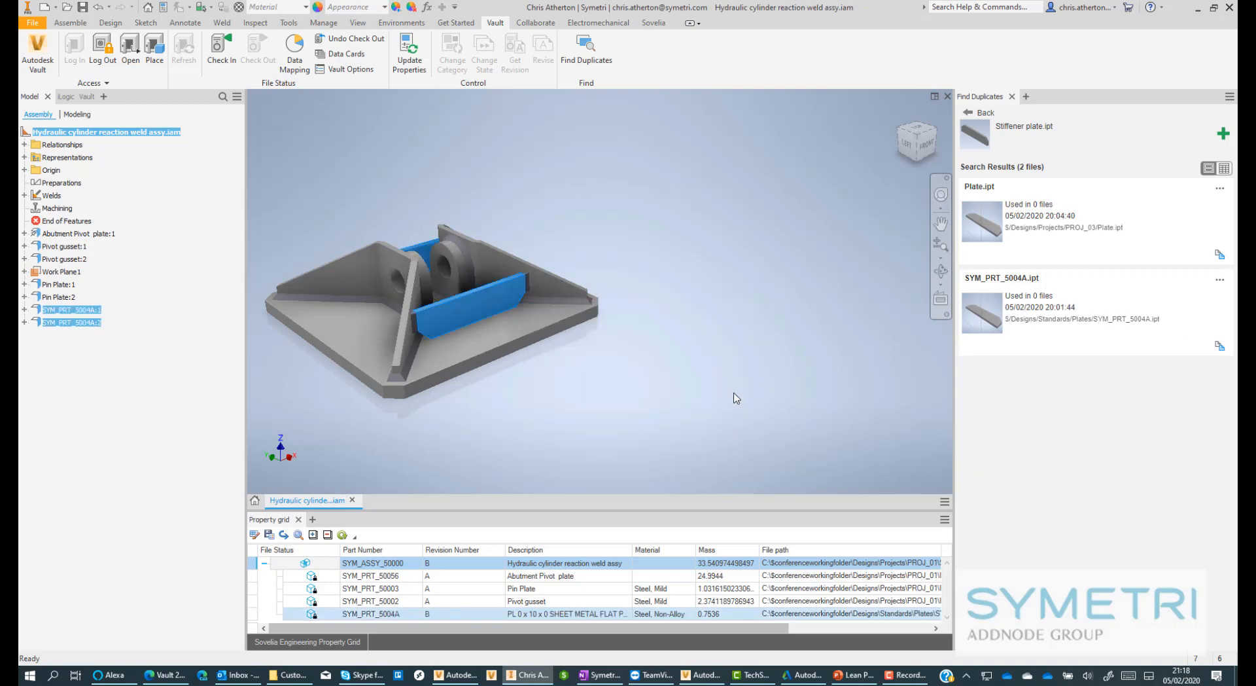
- Find Vault duplicates again for the whole Hydraulic cylinder reaction weld assy.iam, including released parts, and open the SYM_PRT_5004A.ipt group
left_click(635, 376)
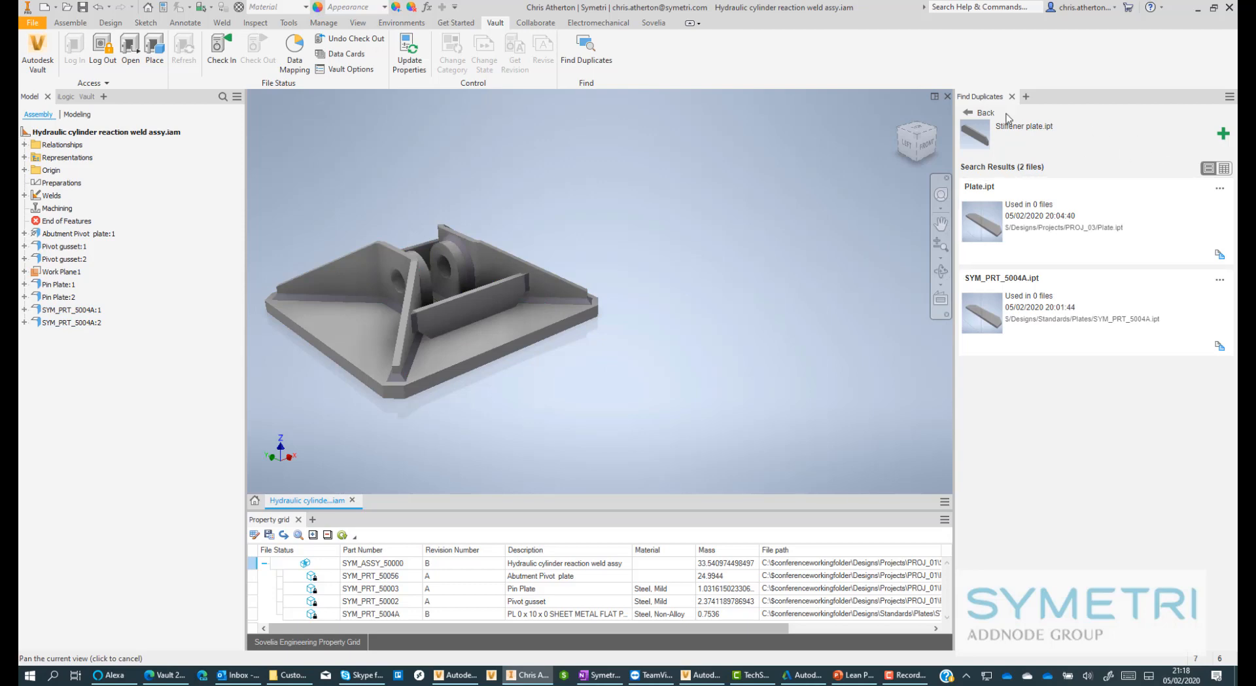
left_click(967, 113)
left_click(1225, 135)
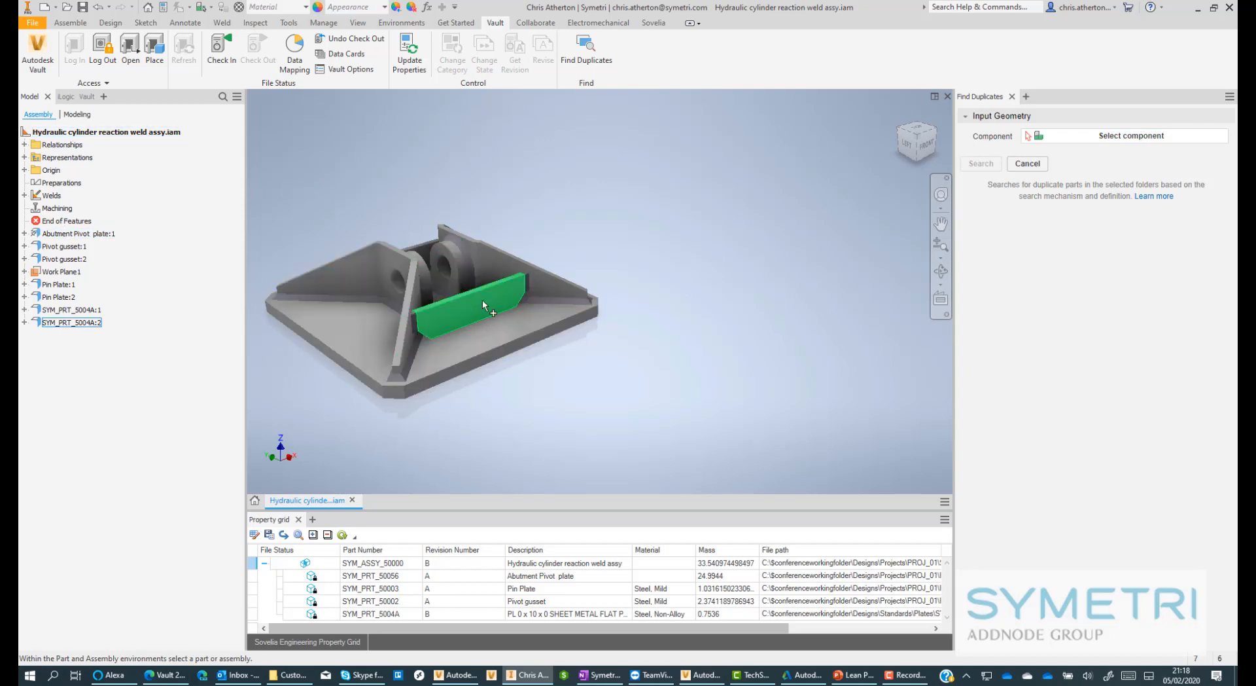
left_click(159, 134)
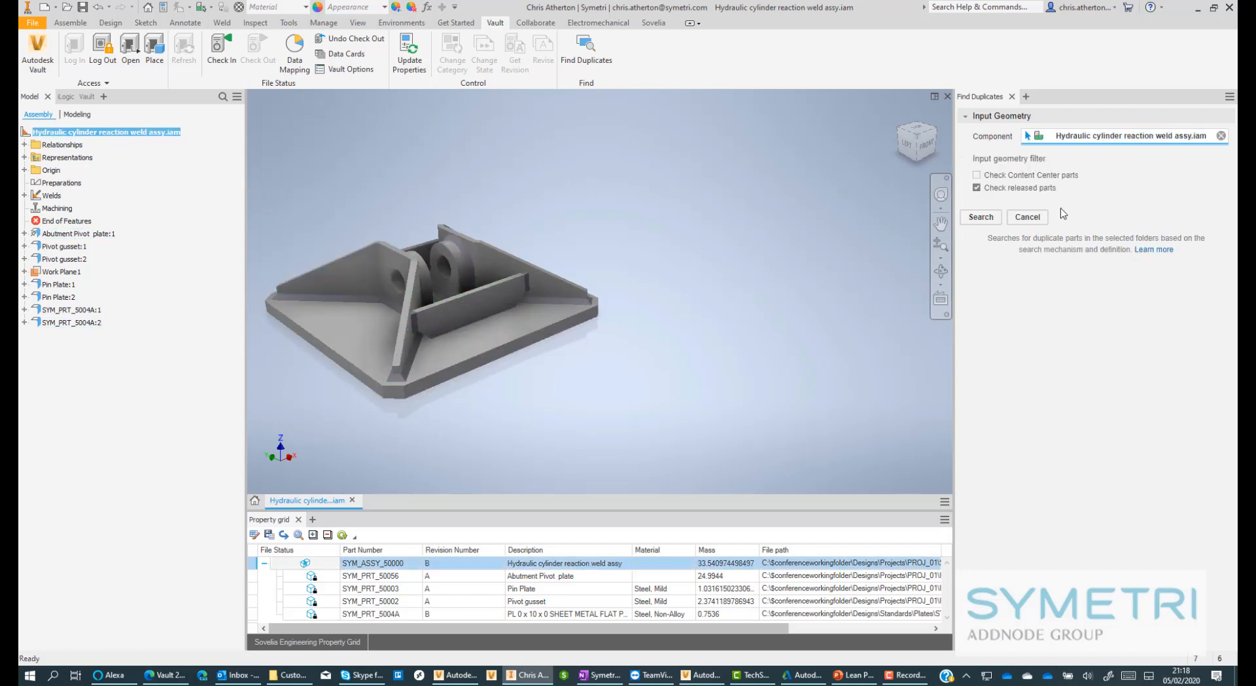
left_click(971, 218)
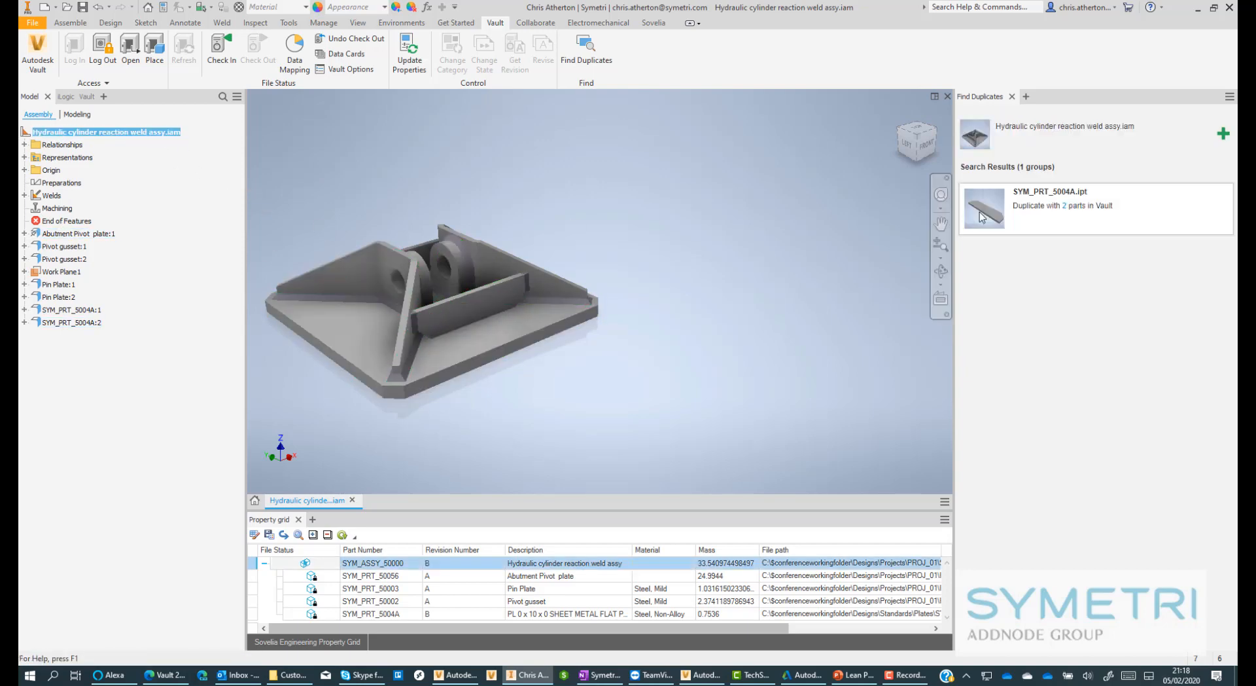
left_click(1035, 206)
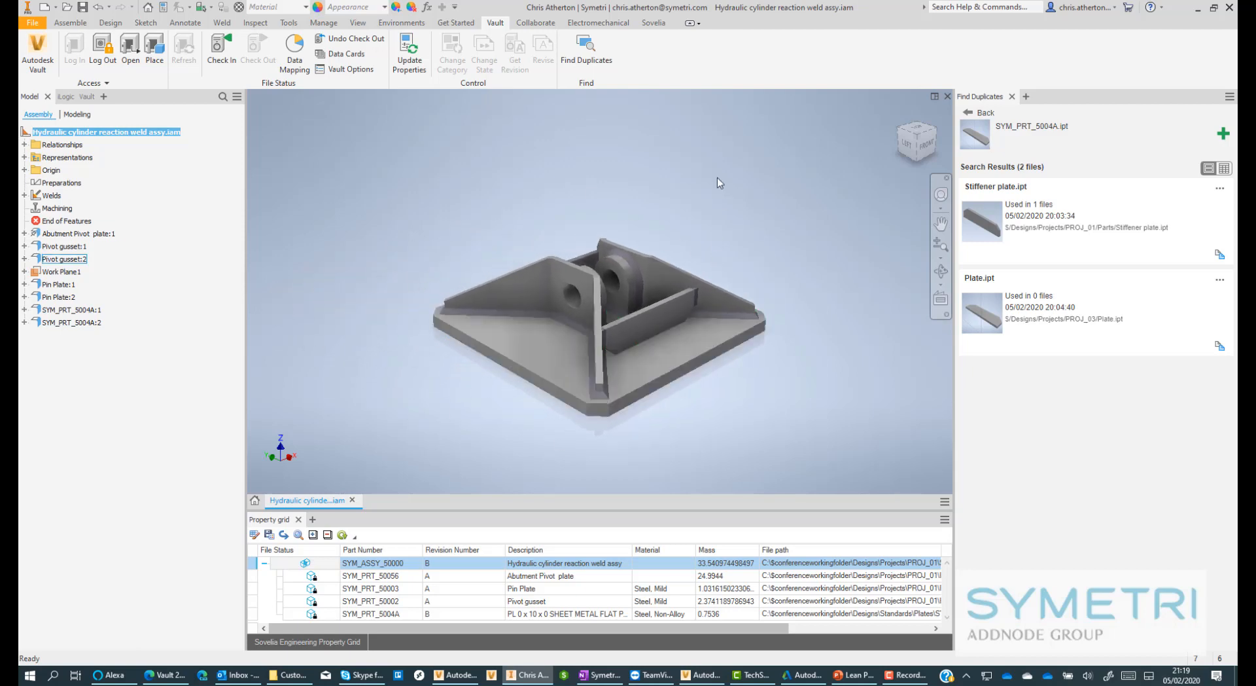
- Switch to Autodesk Vault Professional, discard the open assignment rule edits, close the Vault settings and open the Duplicates Dashboard
left_click(452, 678)
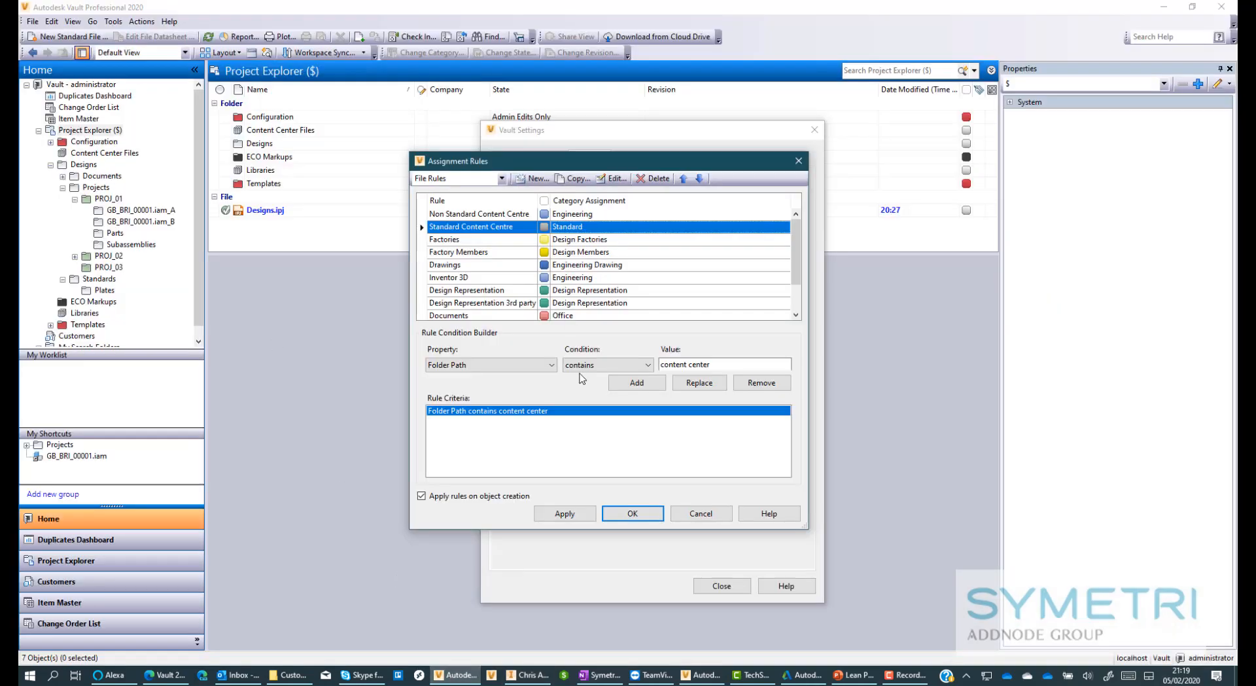
left_click(687, 514)
left_click(721, 586)
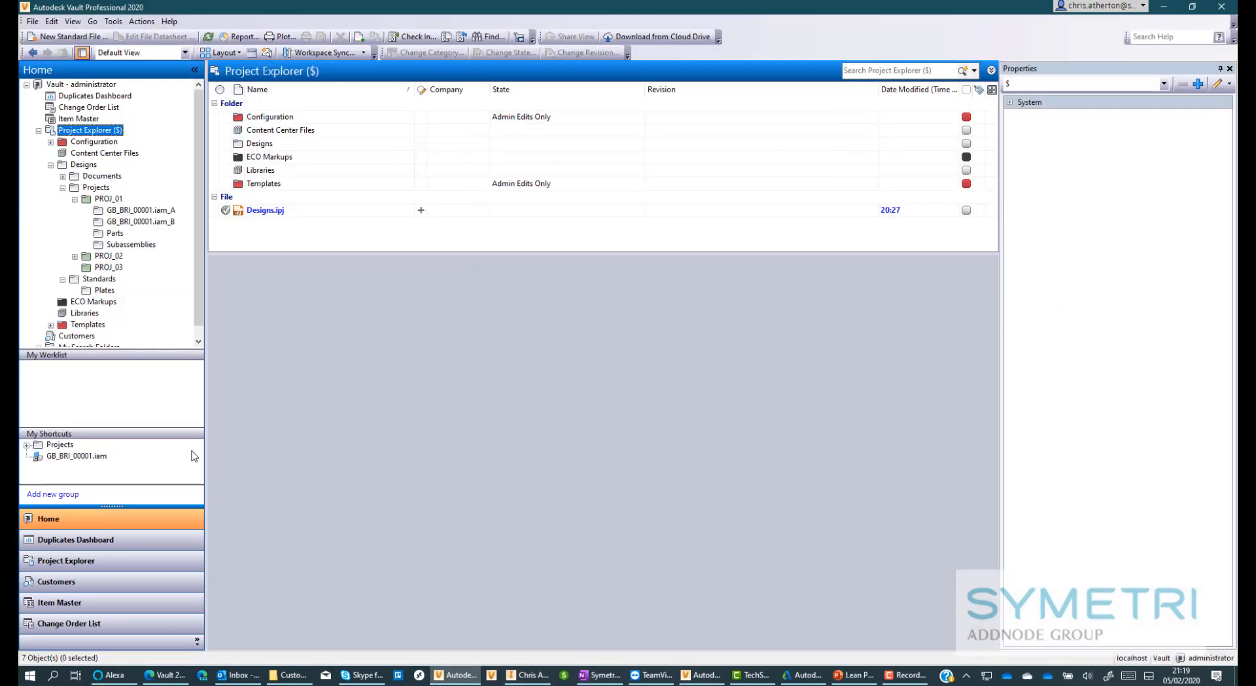
left_click(92, 541)
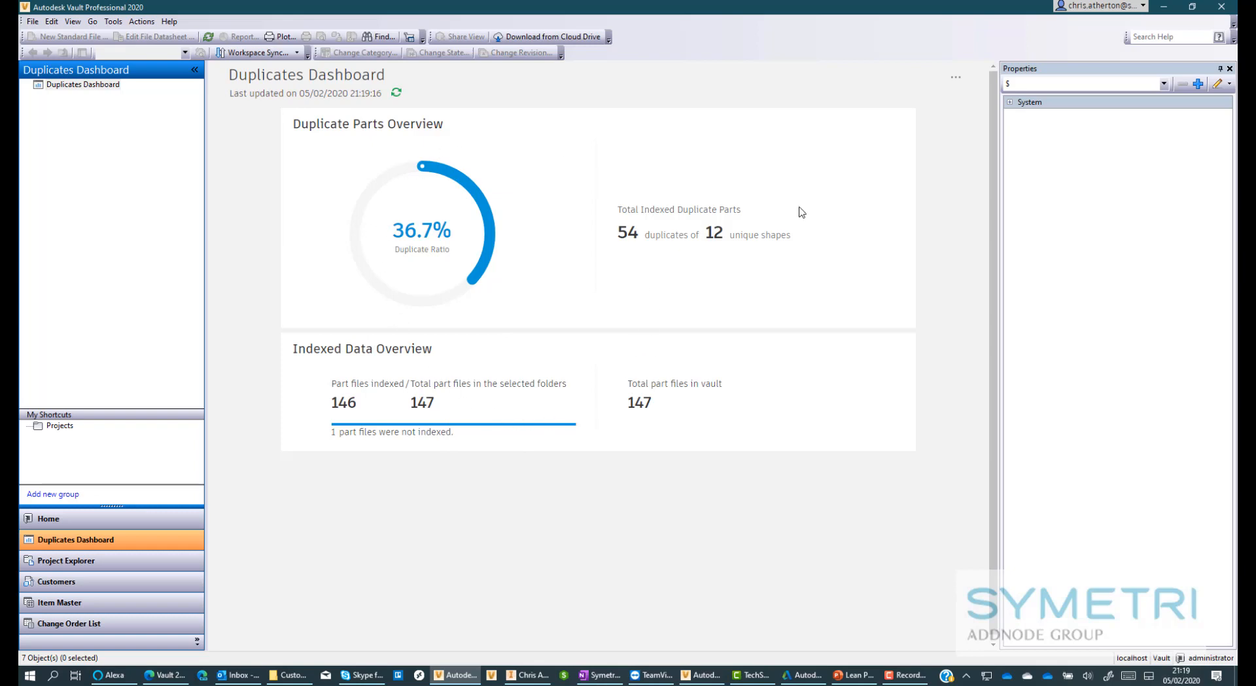
- View the Duplicates Report from the dashboard, page through its duplicate groups and close it
left_click(953, 79)
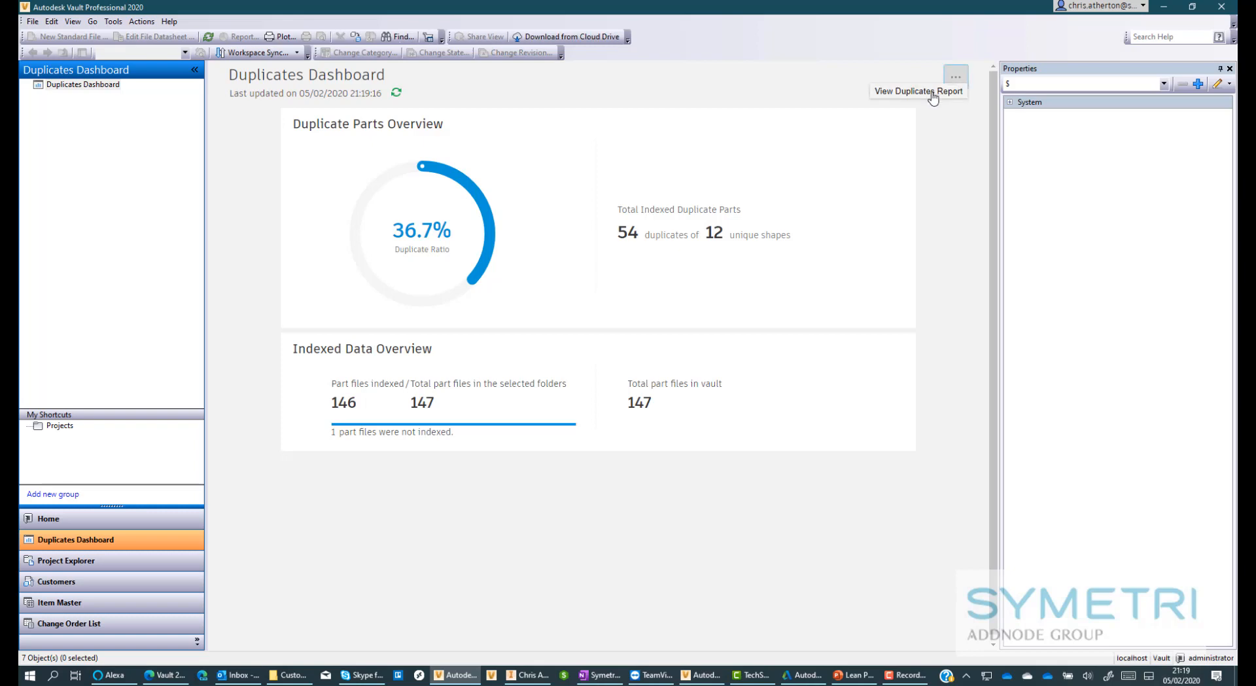
left_click(932, 93)
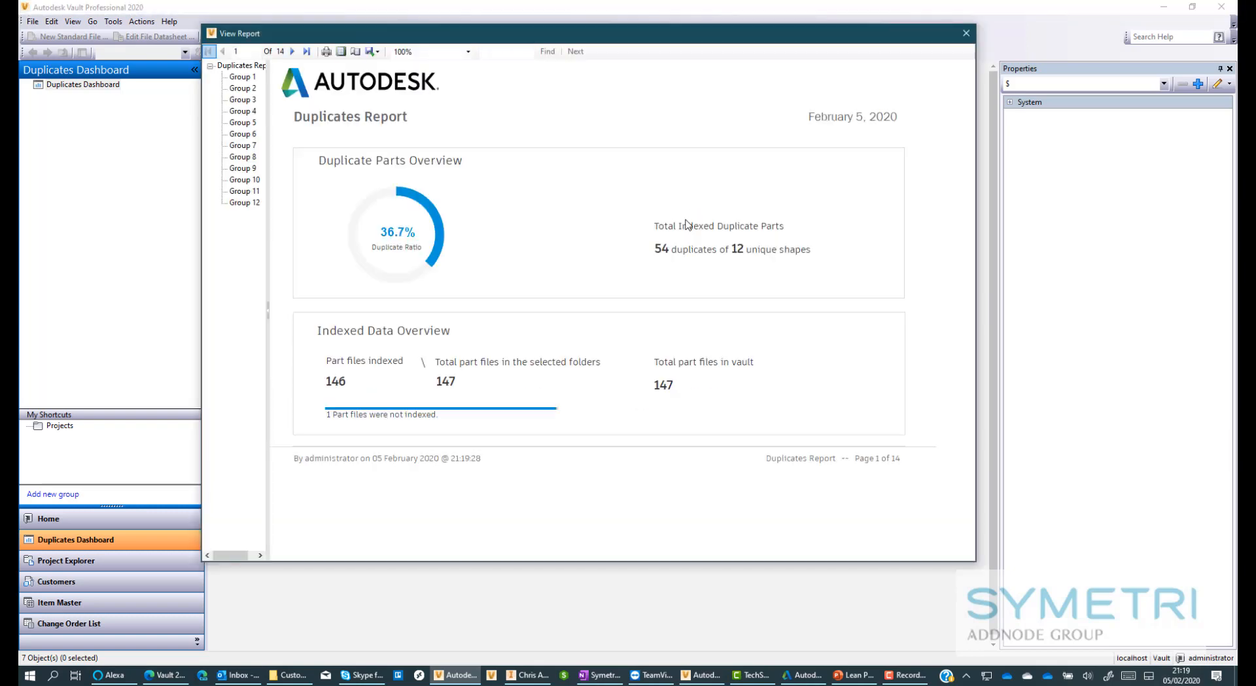
scroll(691, 206, "down", 2)
scroll(690, 205, "down", 10)
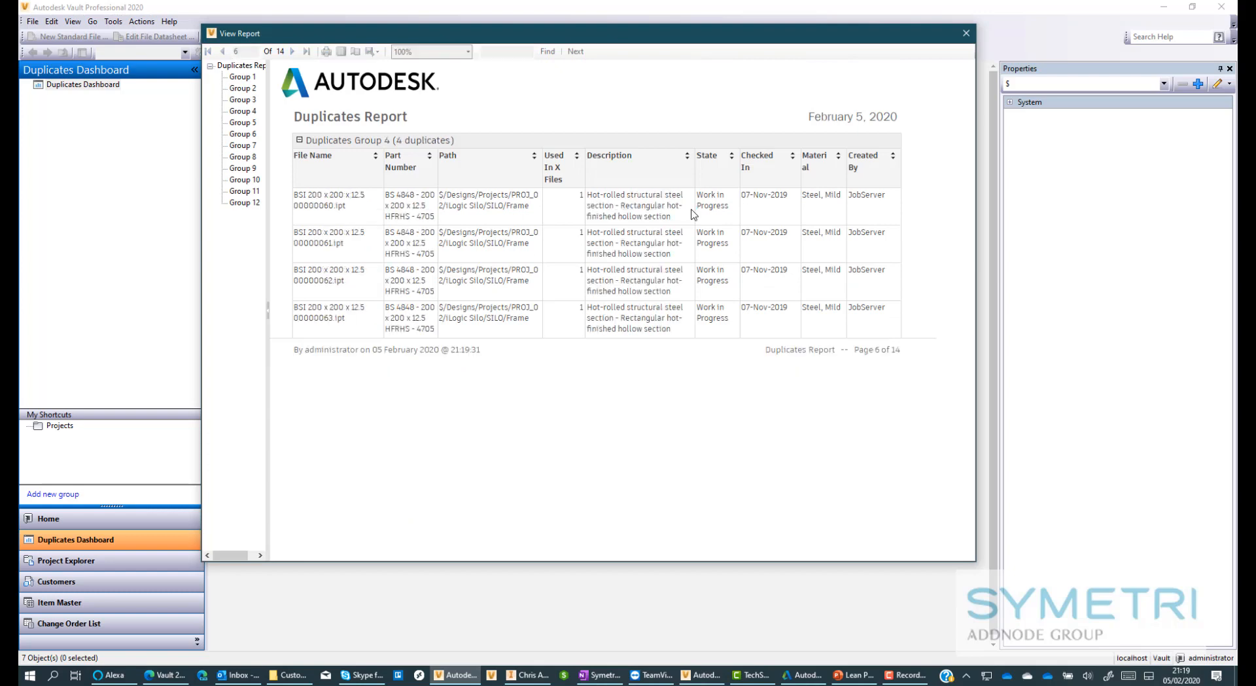
scroll(690, 209, "down", 2)
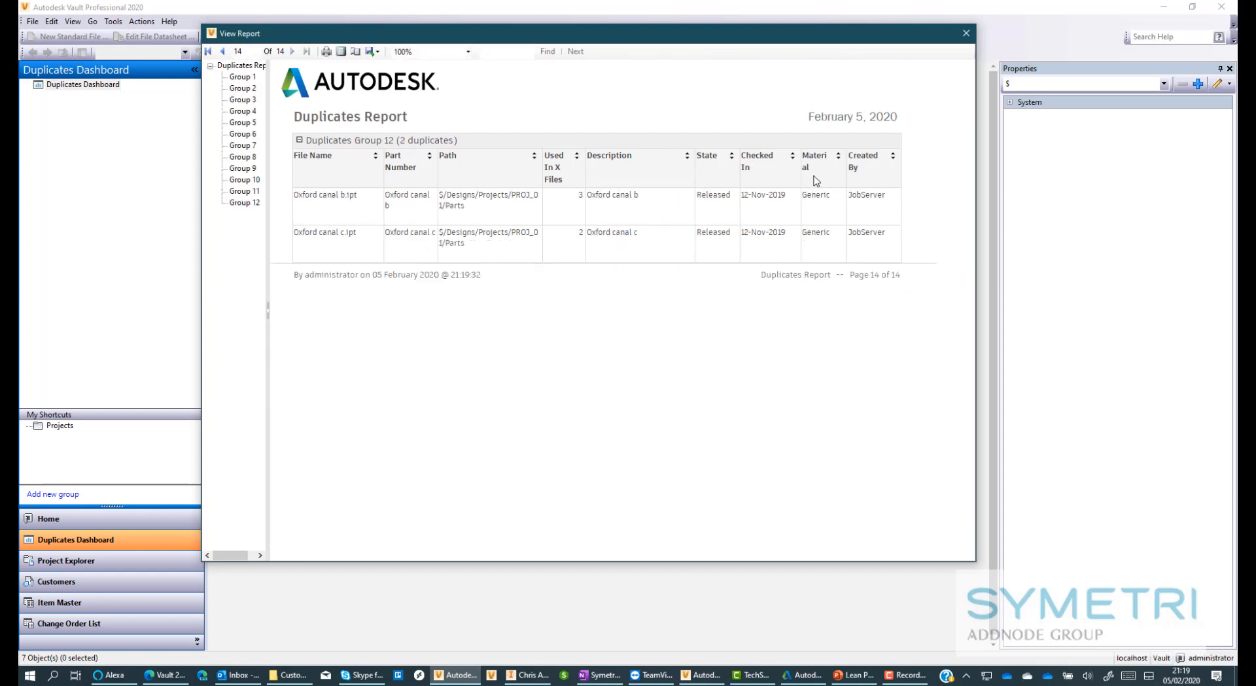
scroll(817, 180, "up", 7)
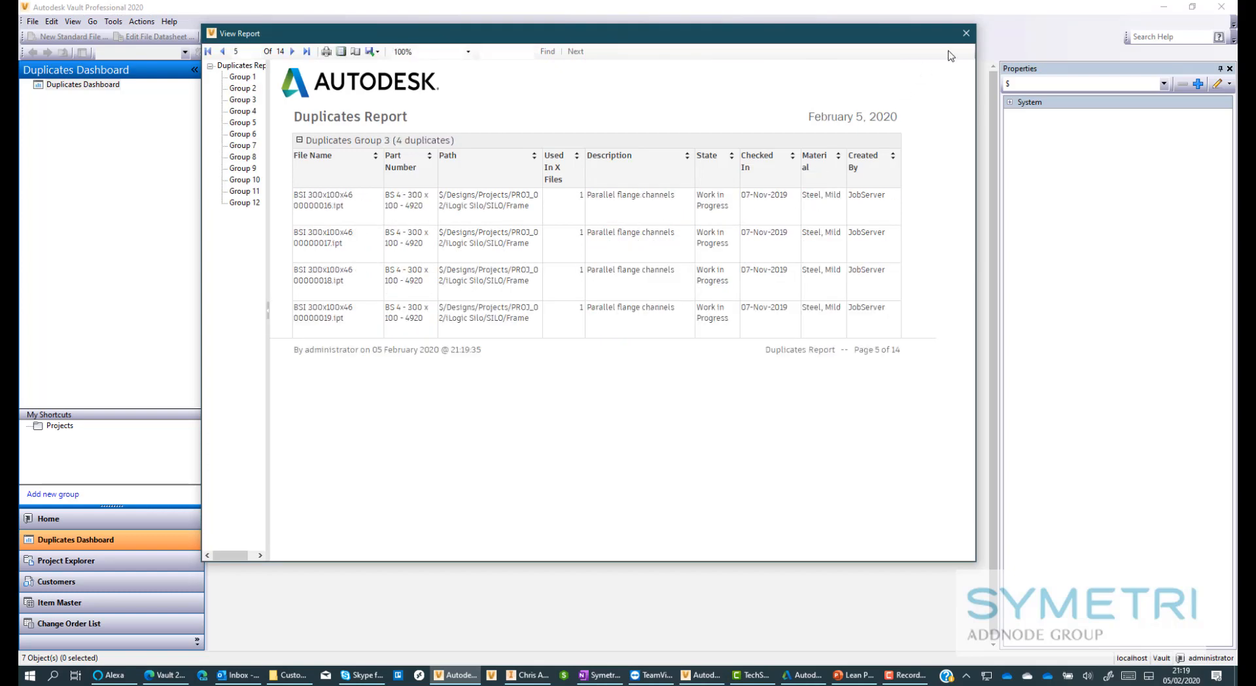
left_click(966, 34)
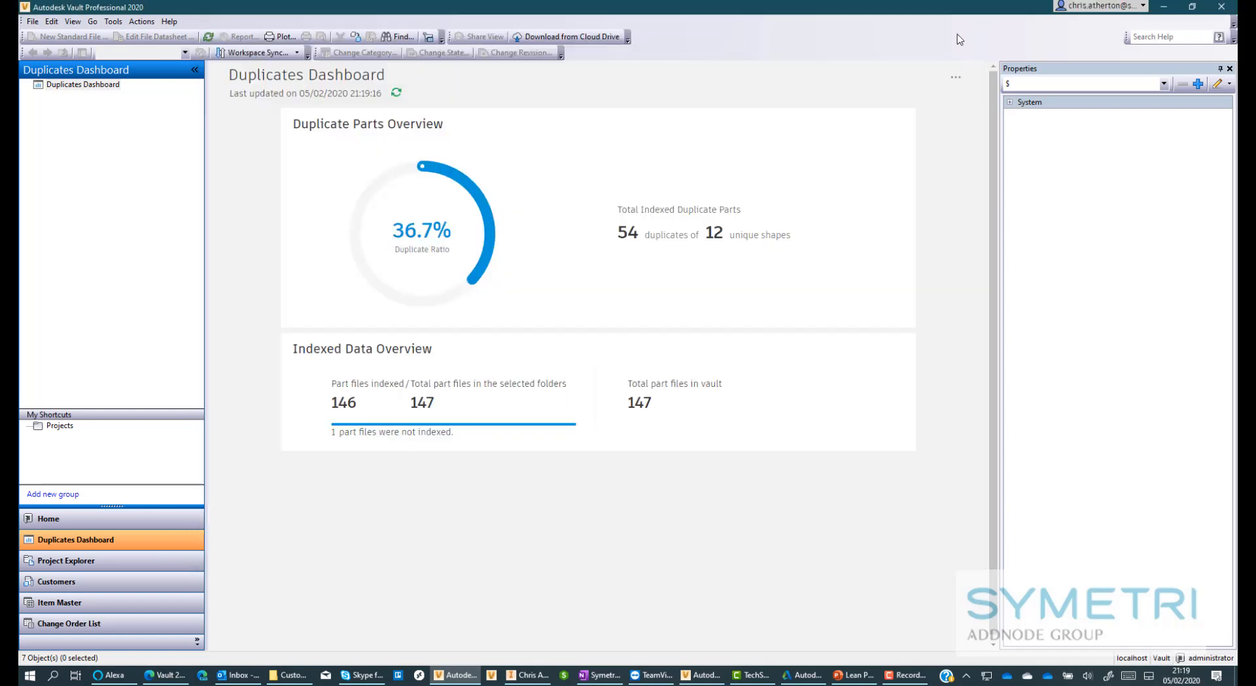
- Review the enabled duplicate search and its indexed $ folder in the Vault settings, accept the configuration and close the settings
left_click(113, 21)
mouse_move(130, 117)
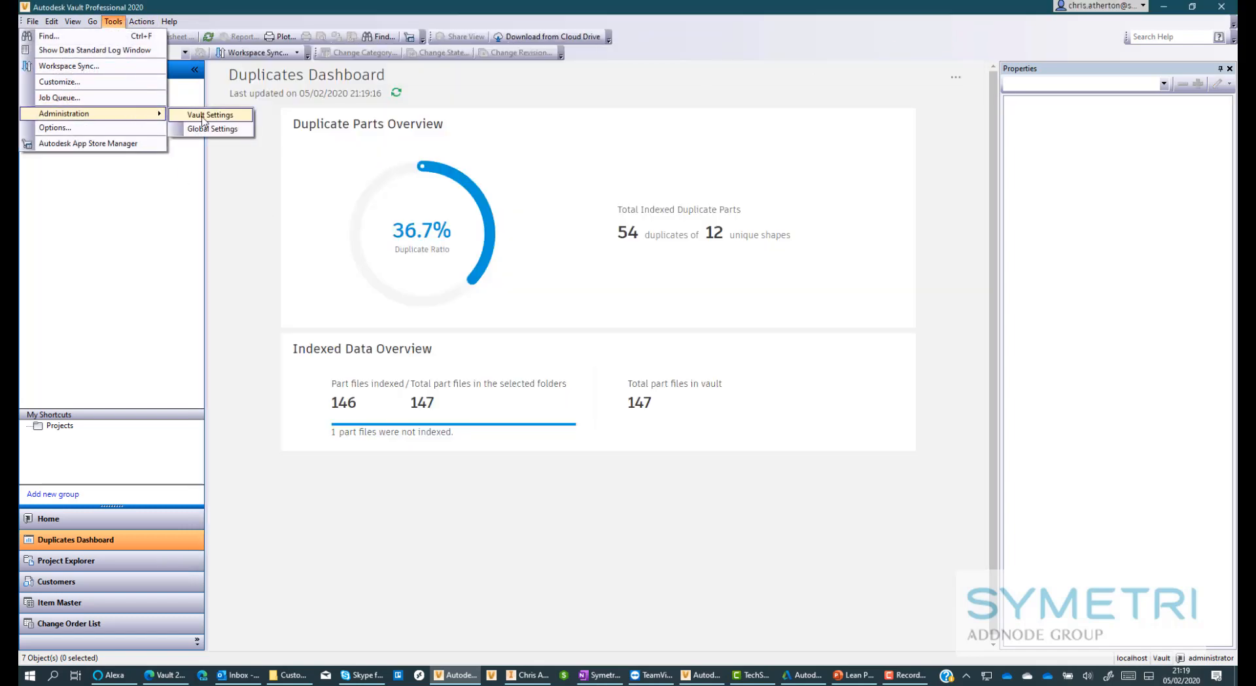
left_click(203, 115)
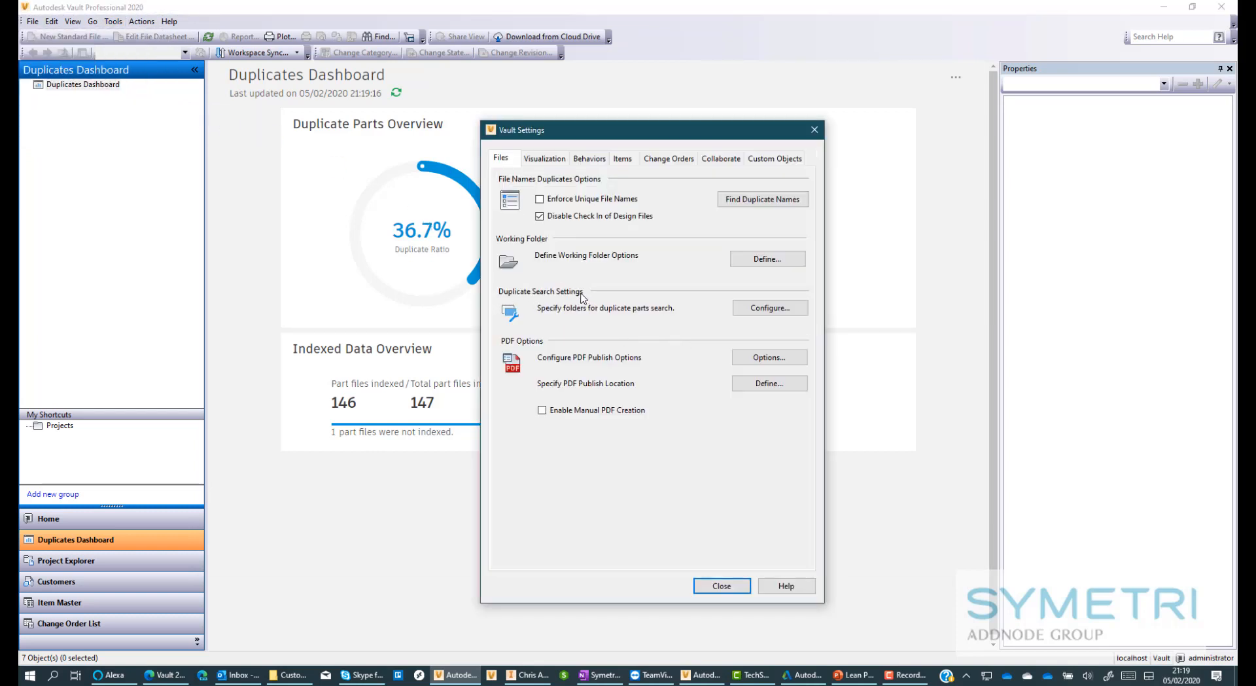
left_click(772, 309)
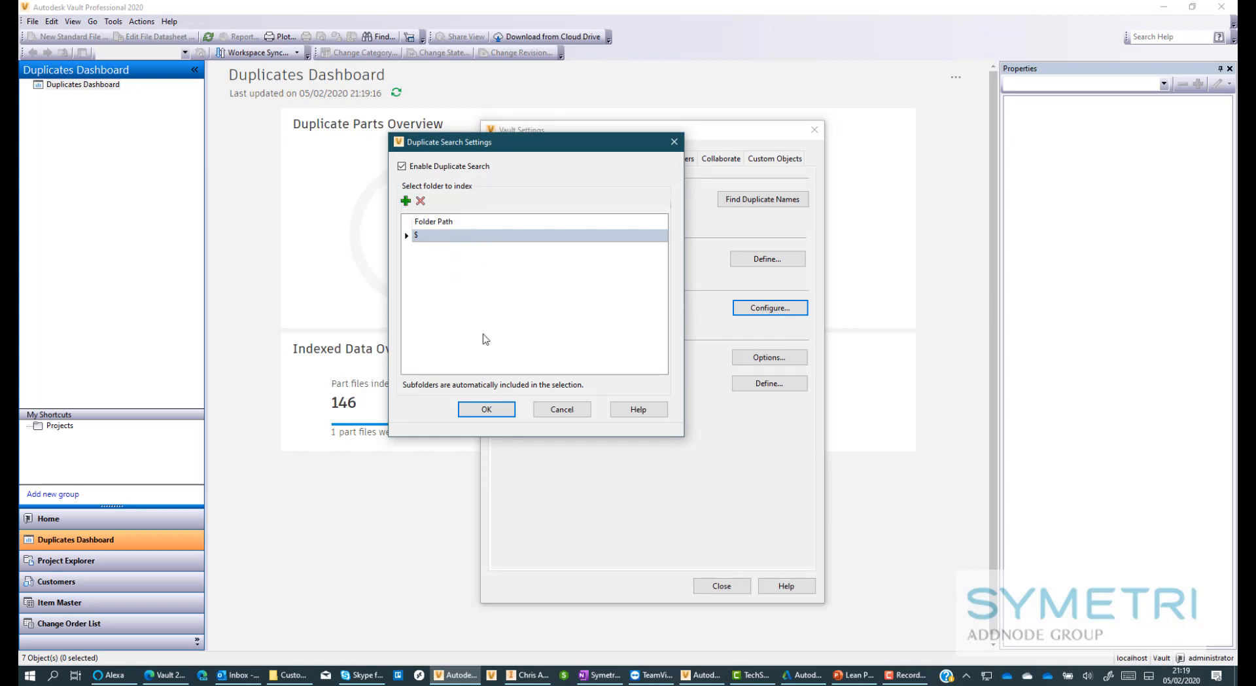
left_click(500, 411)
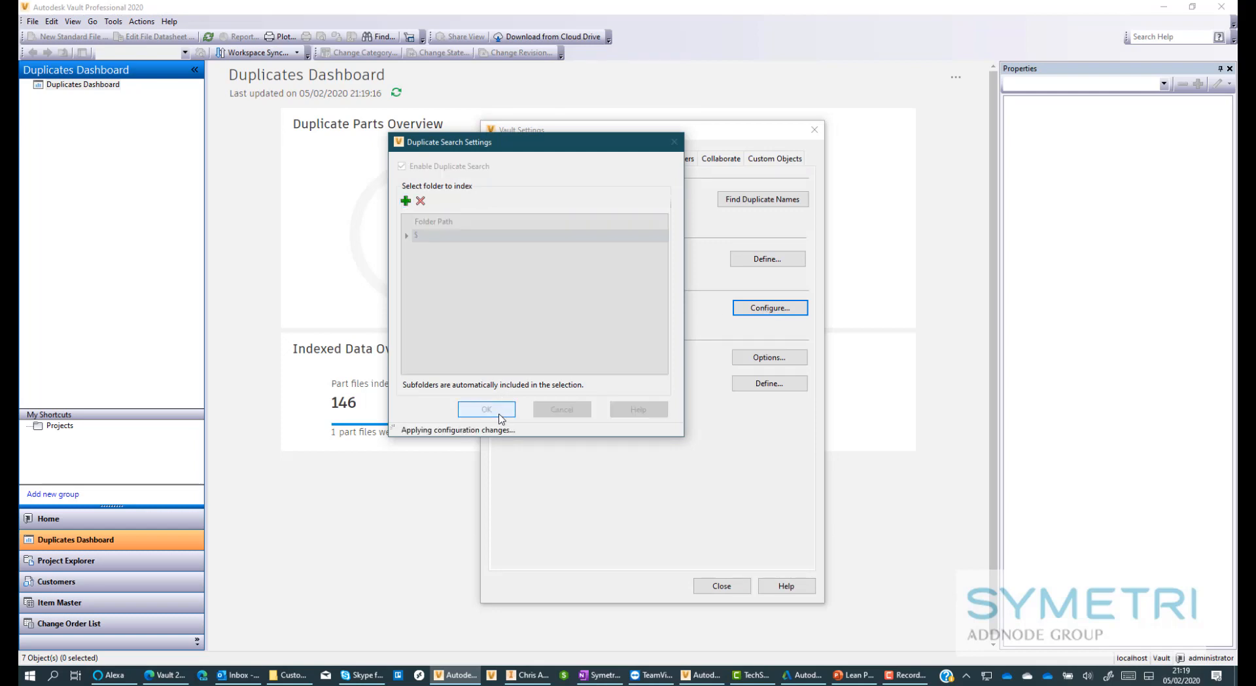
left_click(722, 586)
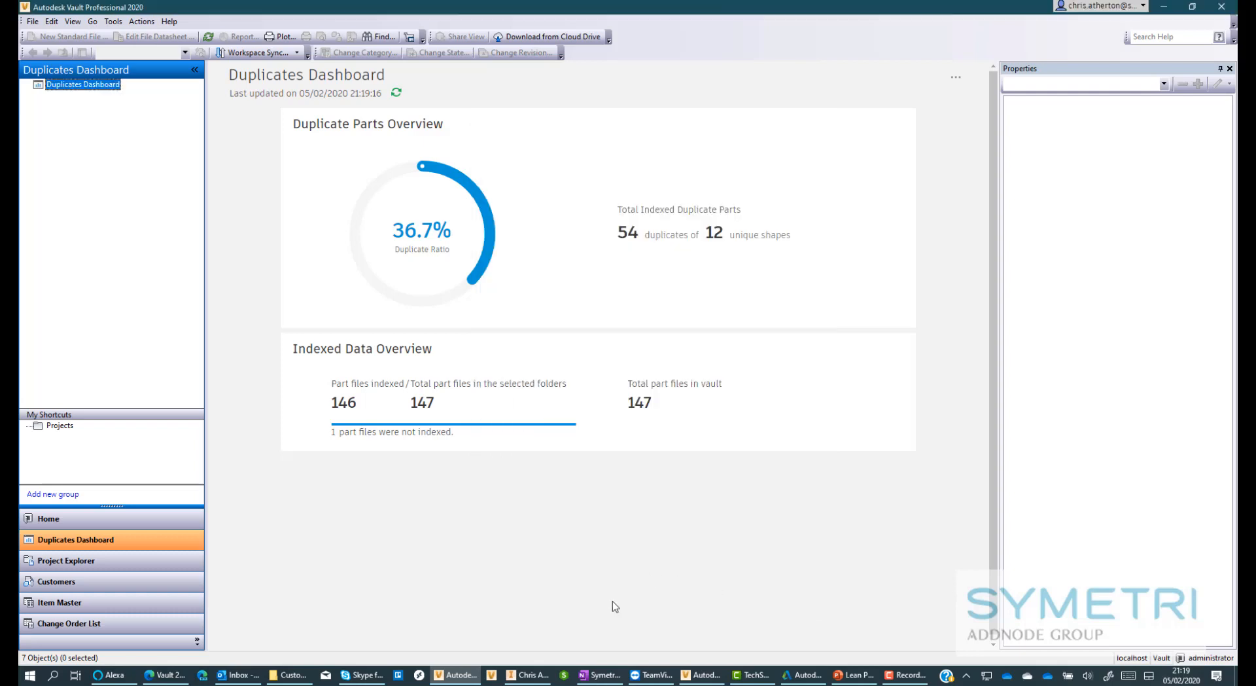
- Bring up the Autodesk Data Management Server Console, minimize it and open the Job Processor window
left_click(685, 672)
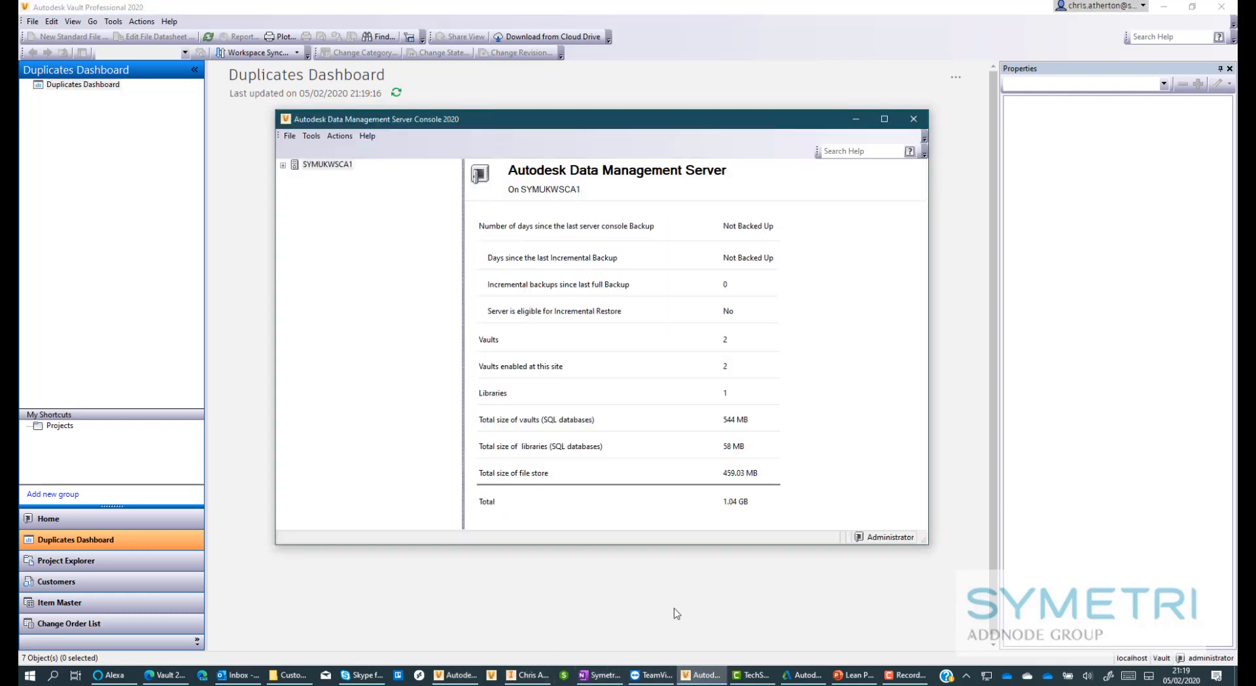
left_click(857, 119)
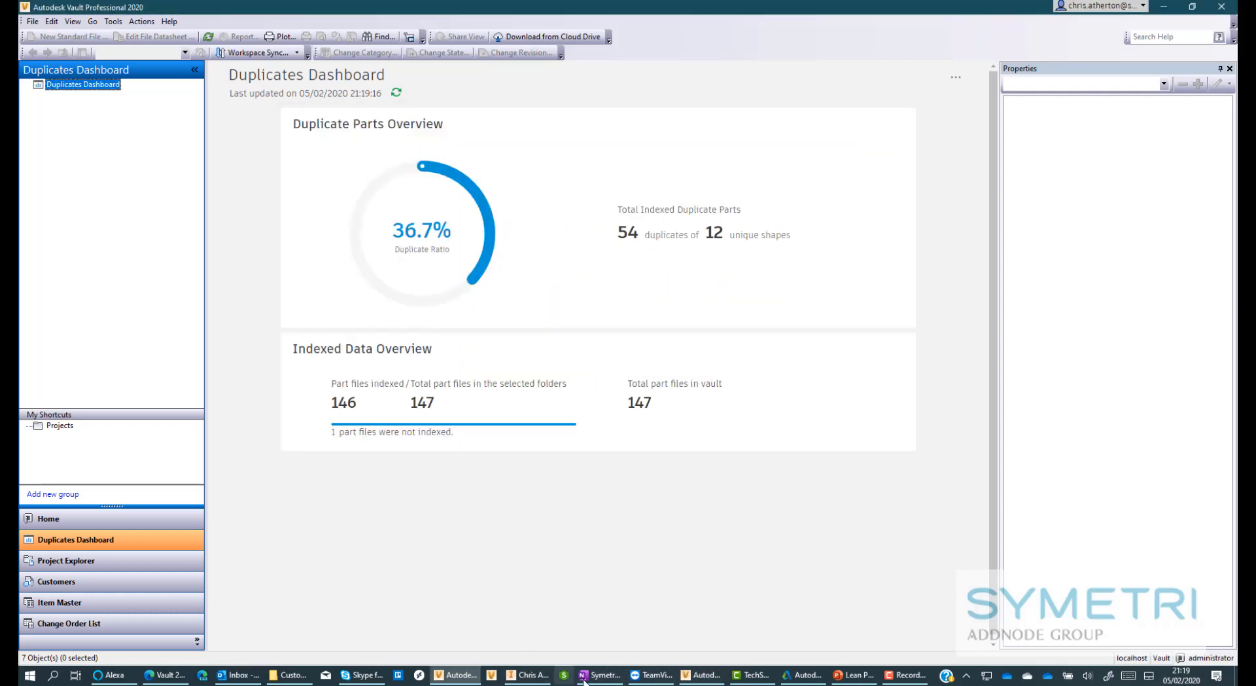
left_click(968, 676)
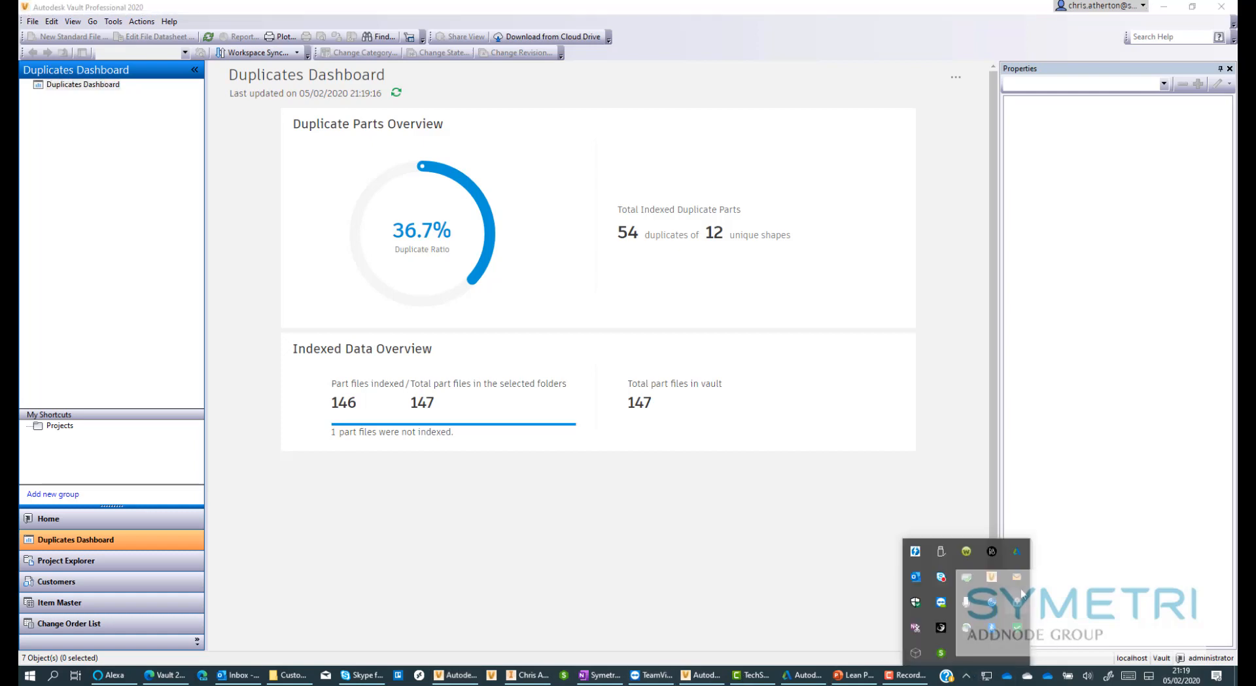
double_click(942, 553)
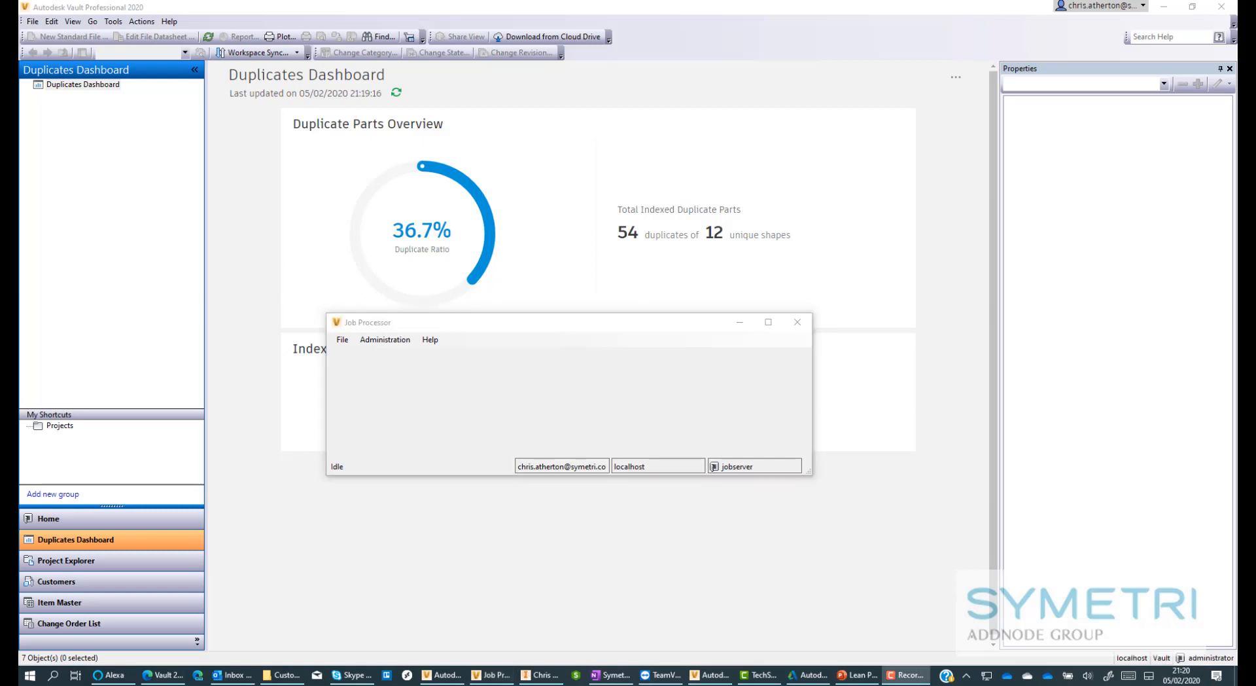
- Review the full restore settings, including Quick file store validation, in the server console's Backup and Restore wizard, then cancel and minimize the console
left_click(709, 675)
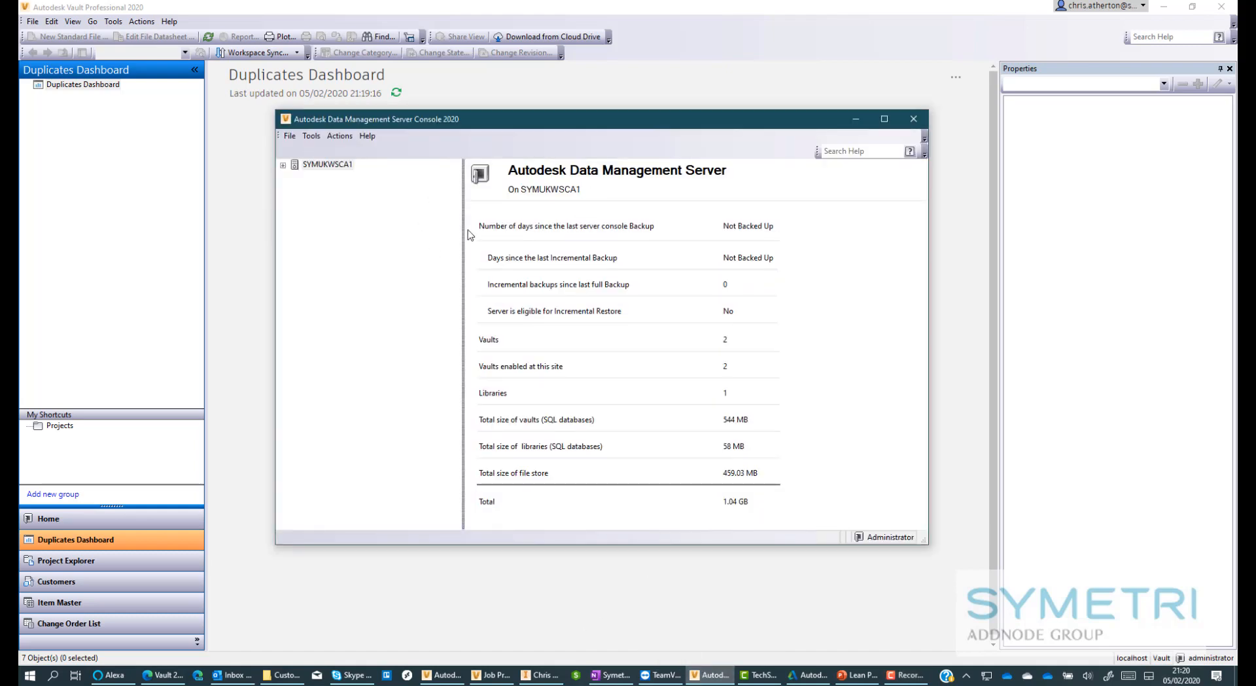
left_click(312, 137)
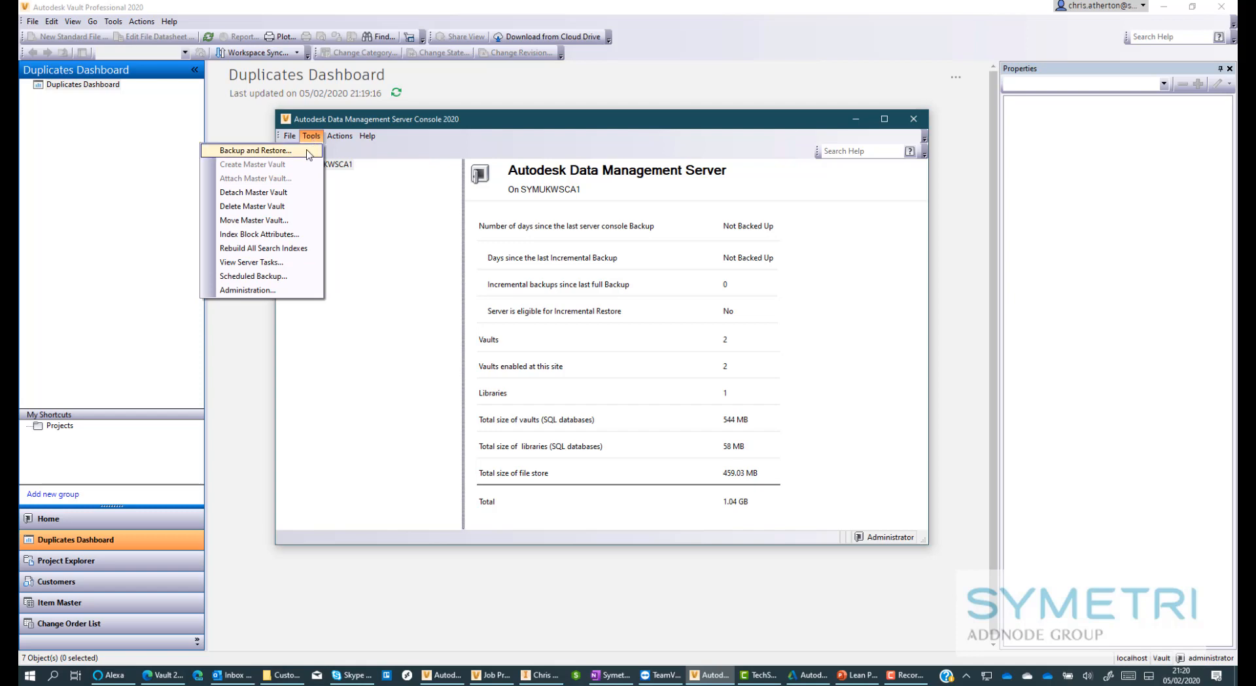
left_click(309, 151)
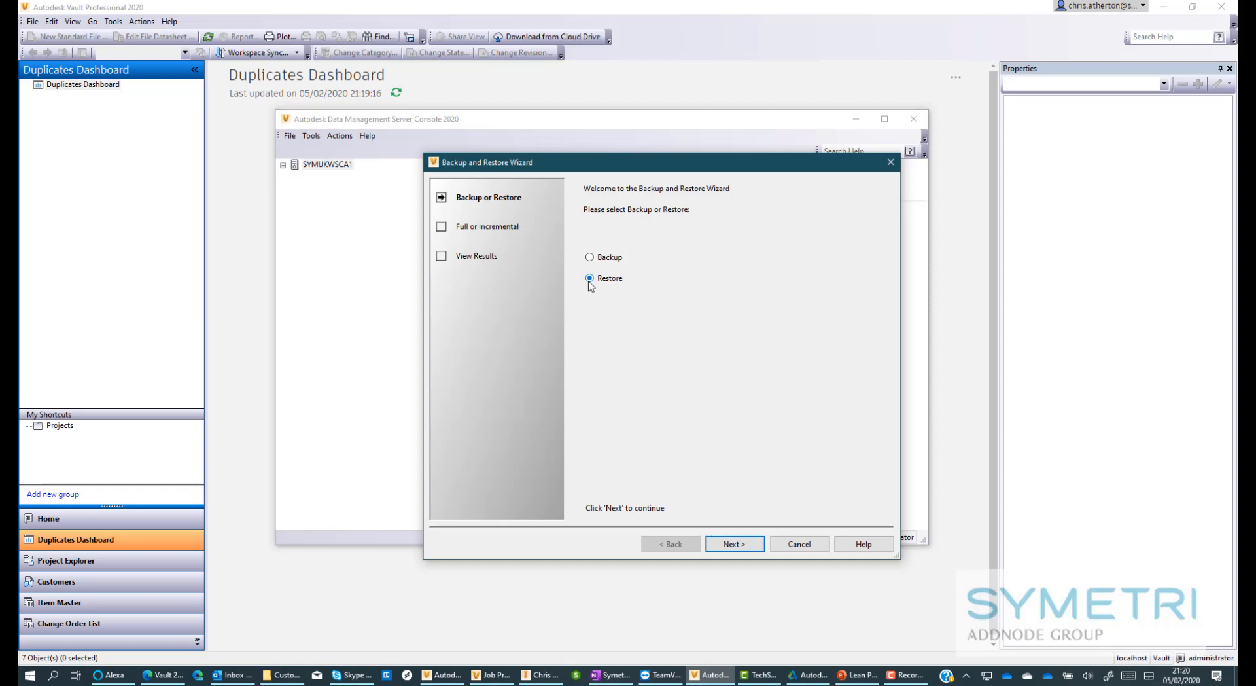
left_click(736, 544)
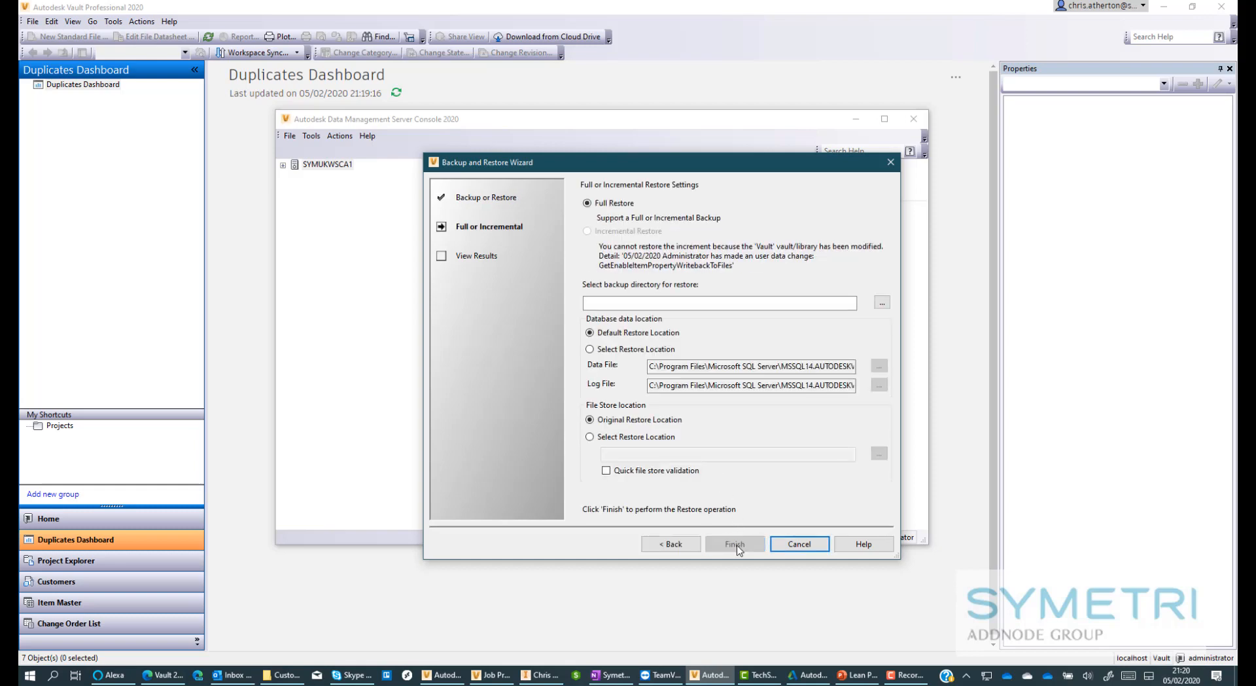
left_click(651, 473)
left_click(800, 544)
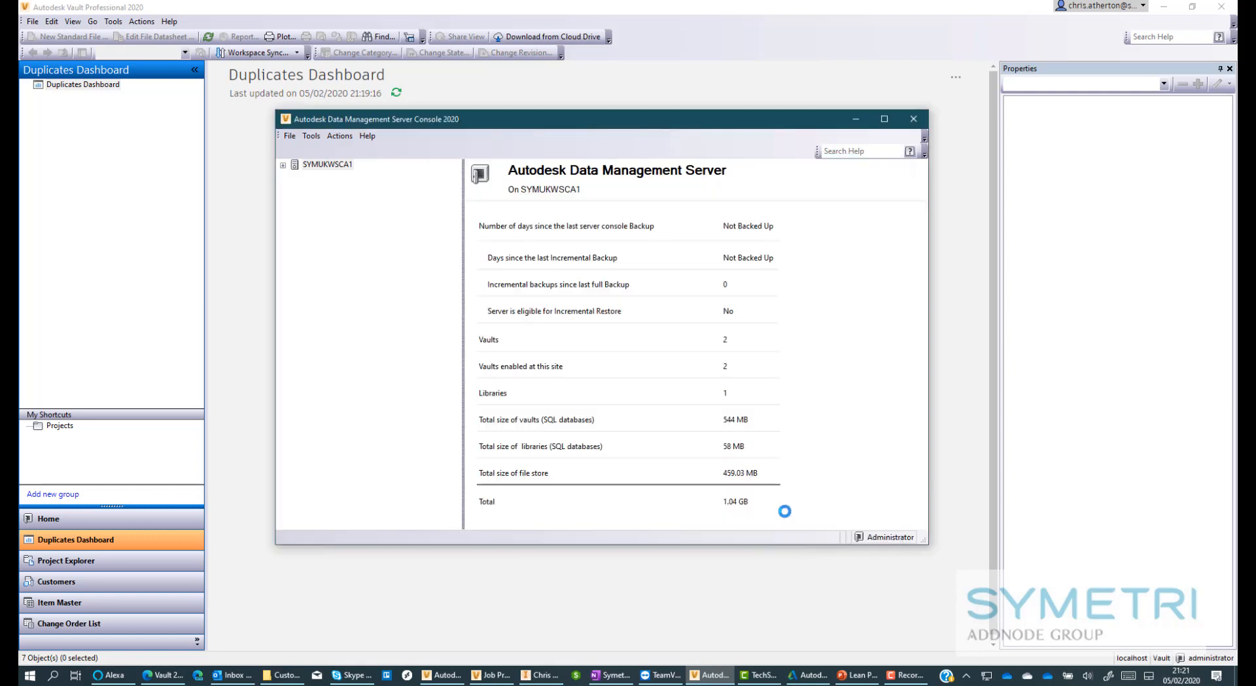
left_click(856, 118)
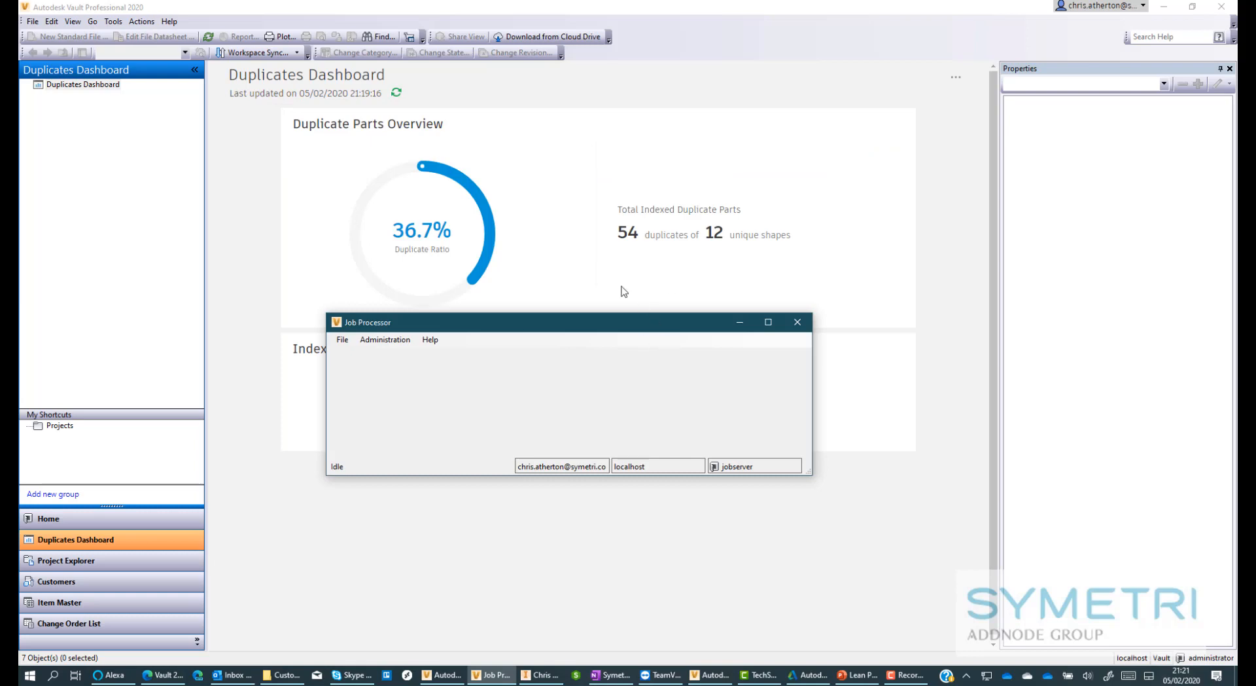
- Return to Vault and open the category assignment rules from the Behaviors section of the Vault settings
left_click(269, 221)
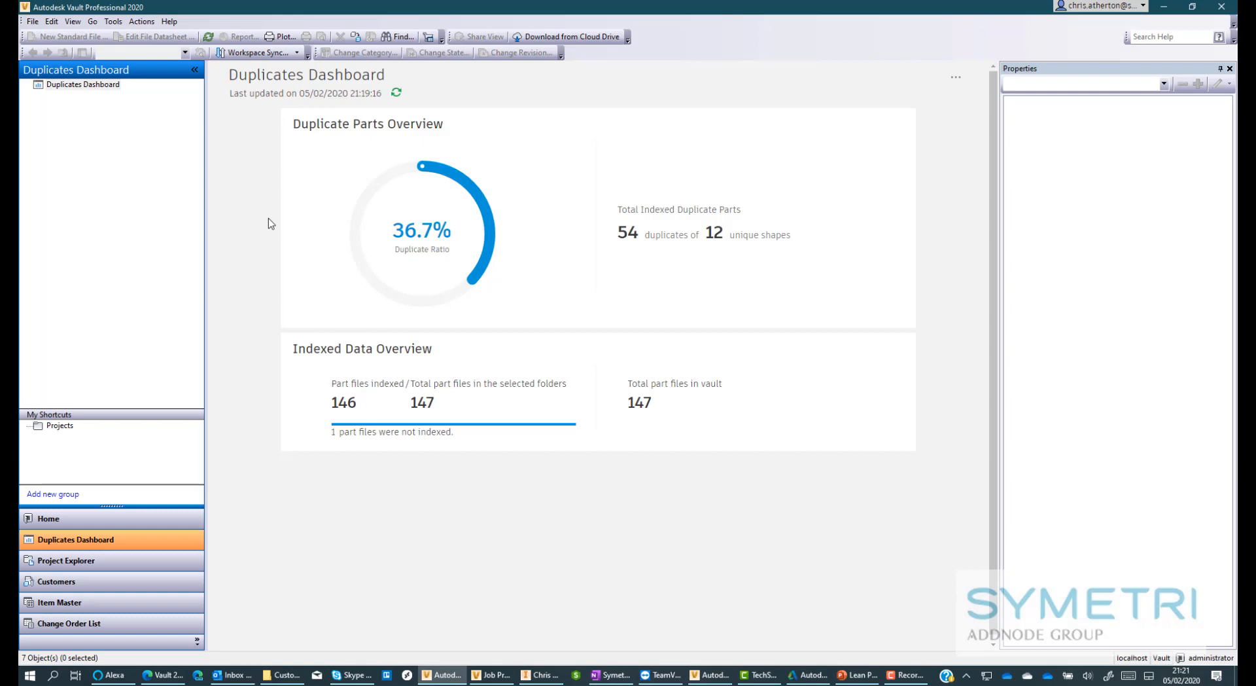
left_click(113, 21)
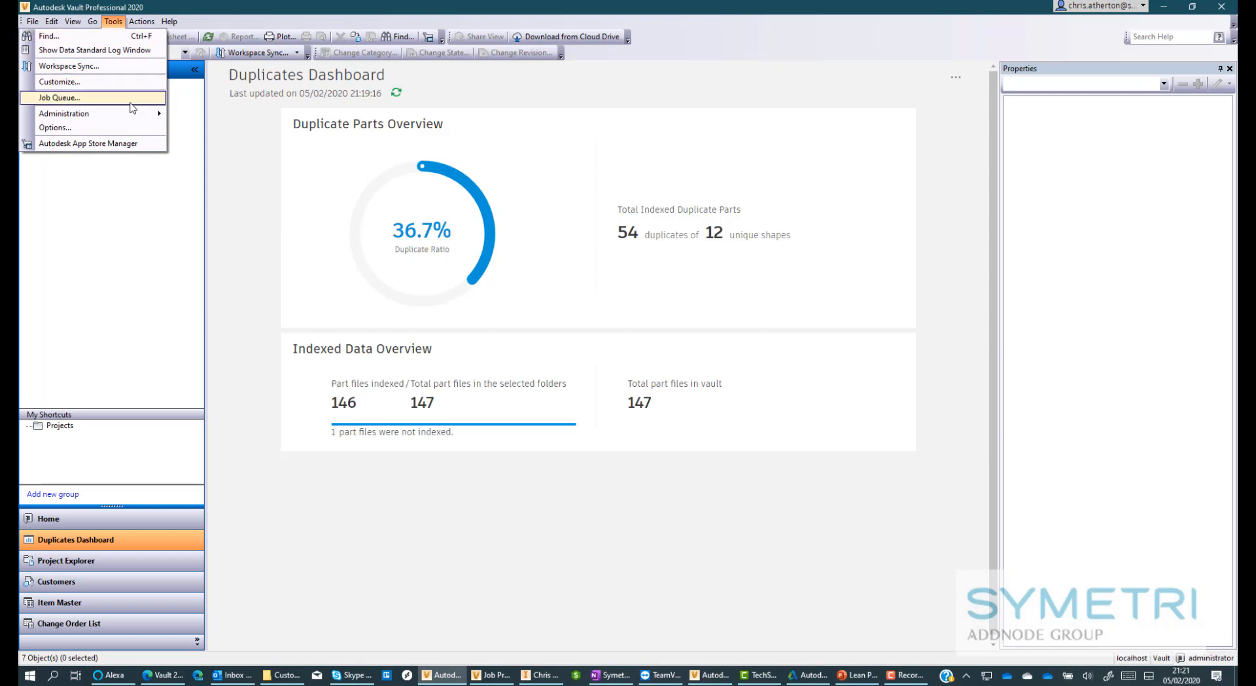
left_click(189, 116)
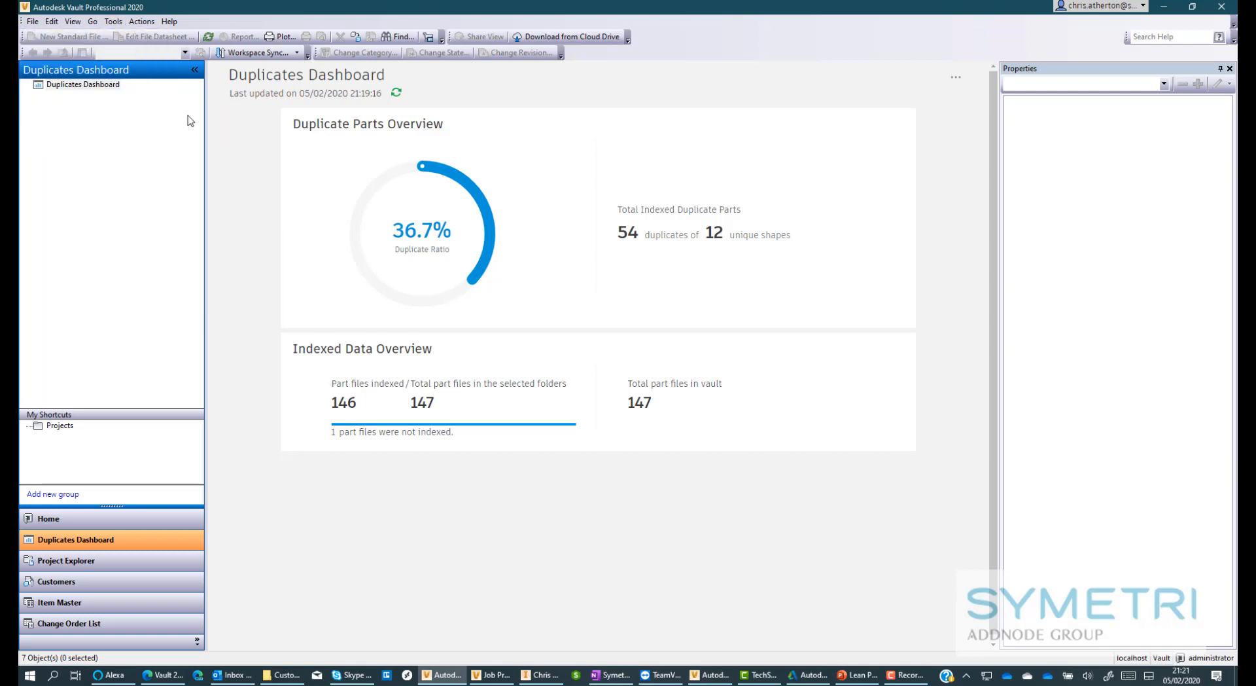
left_click_drag(567, 137, 502, 114)
left_click(525, 134)
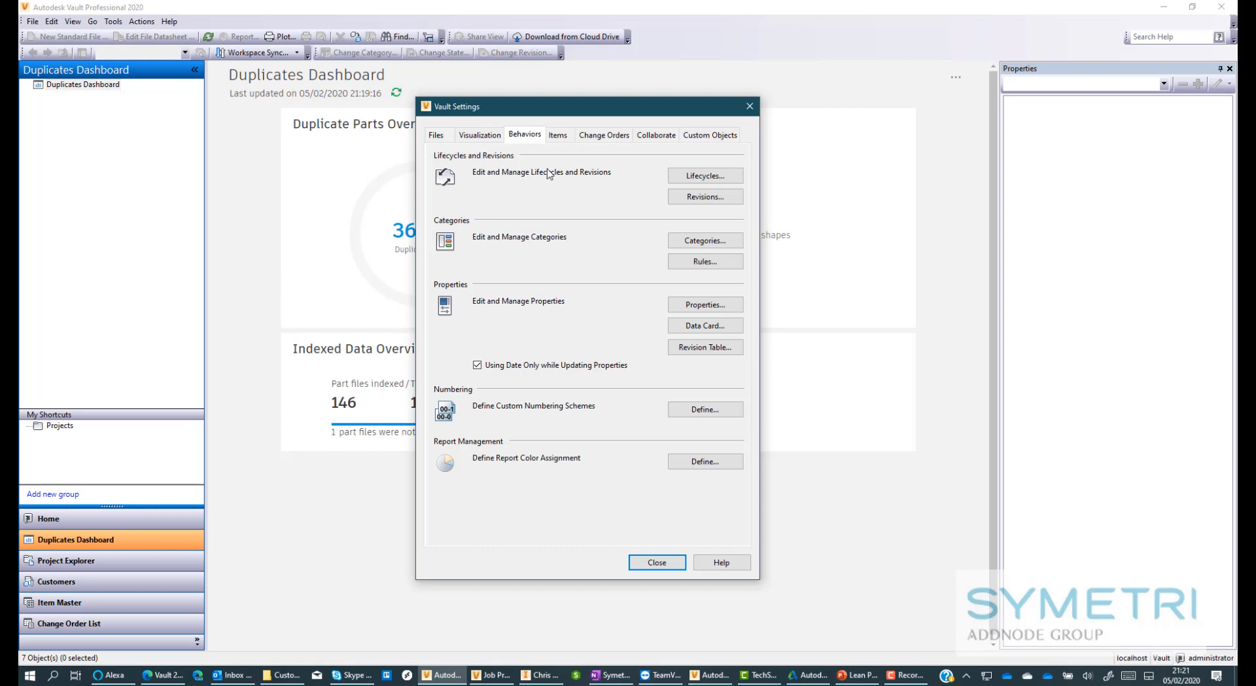
left_click(713, 263)
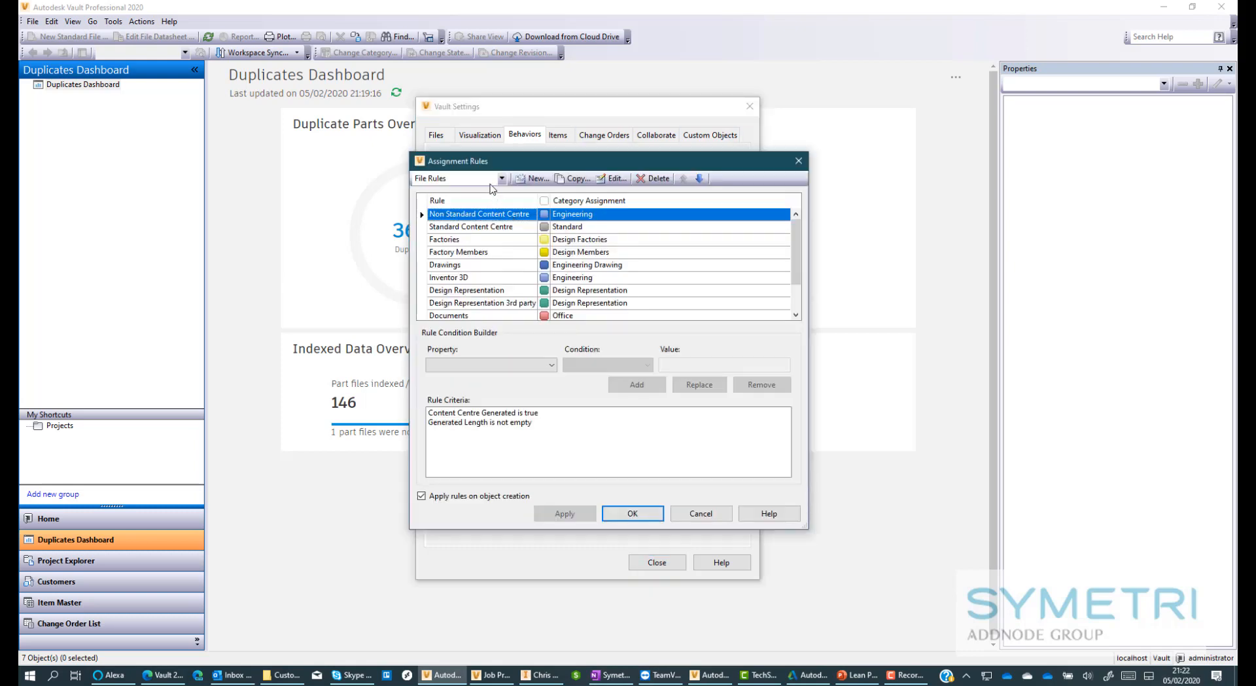
- Define a Folder Path condition using the contains operator for the Standard Content Centre rule in File Rules
left_click(489, 178)
left_click(484, 203)
left_click(497, 229)
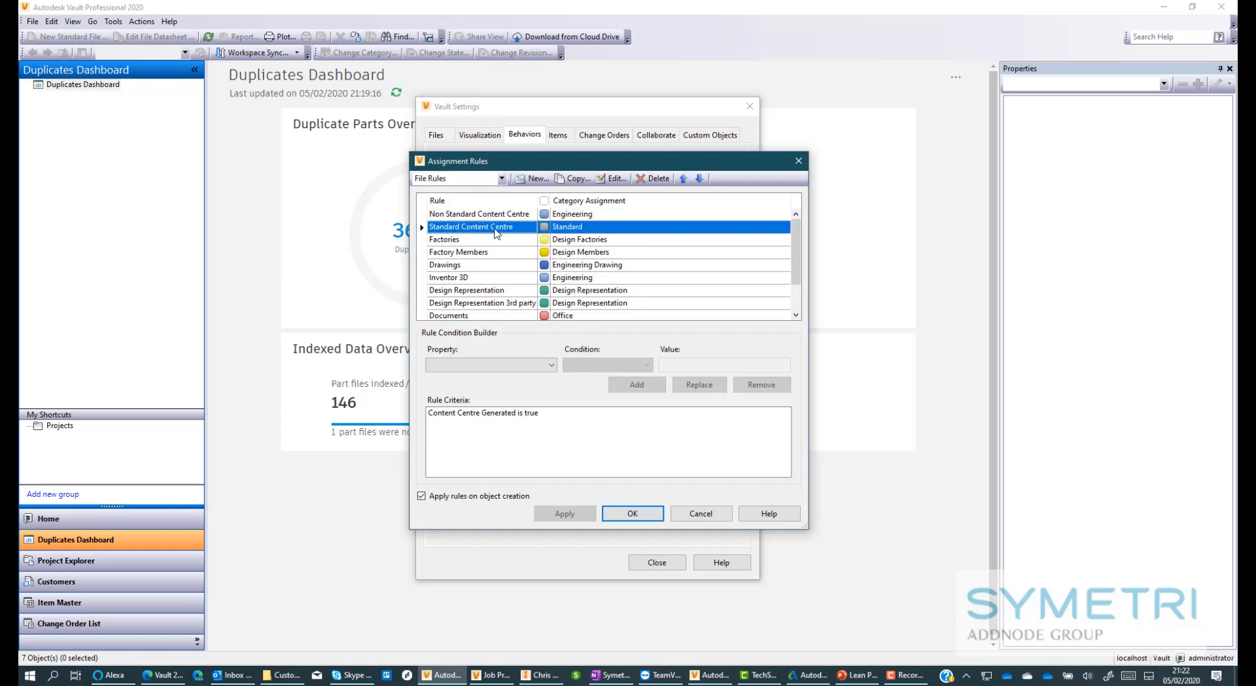
left_click(517, 367)
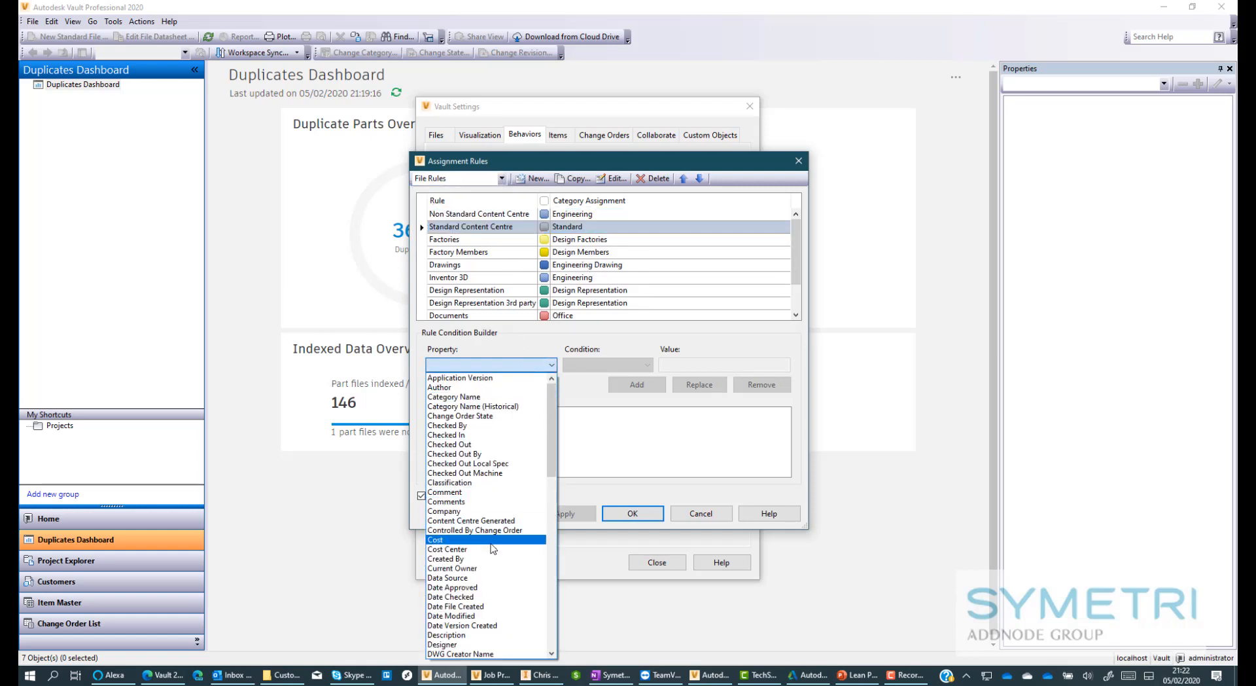
scroll(493, 557, "down", 4)
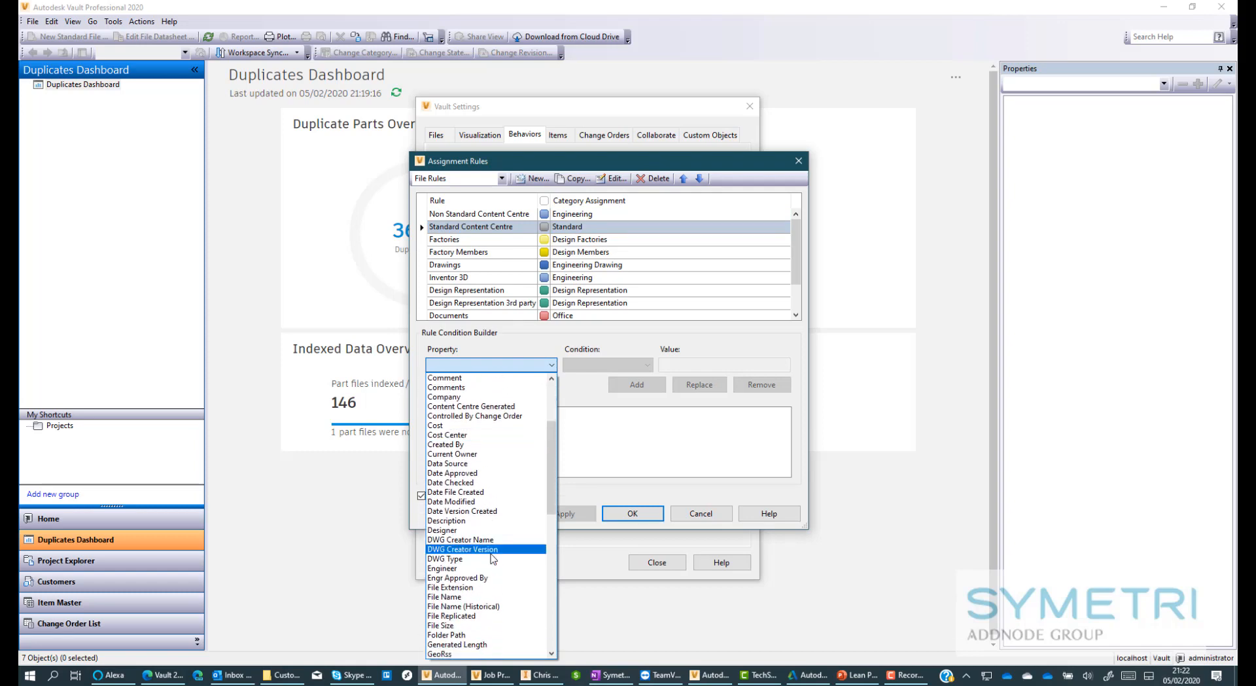
left_click(458, 635)
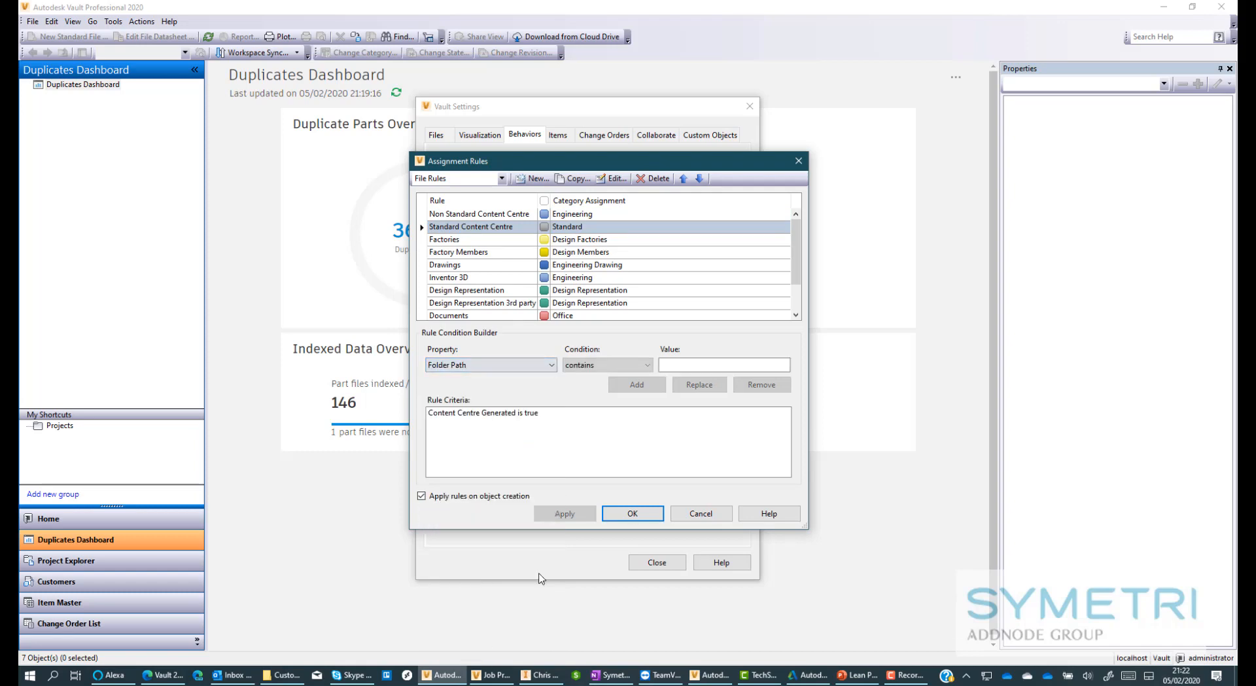
left_click(599, 367)
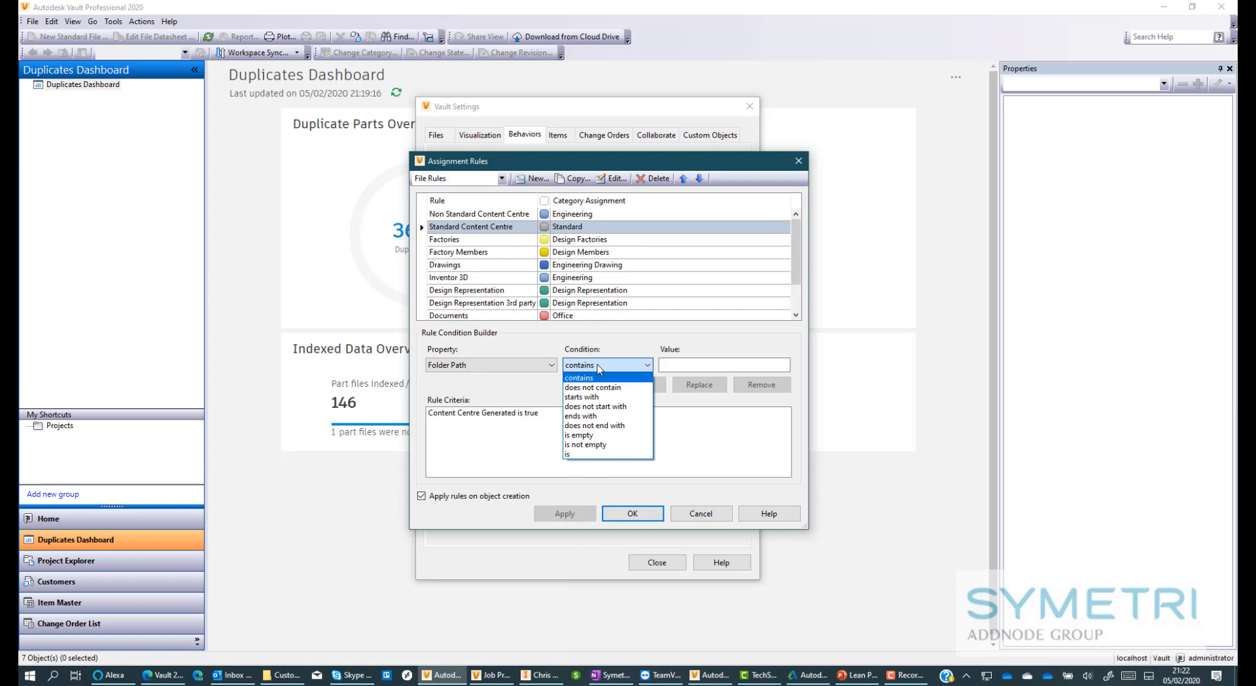